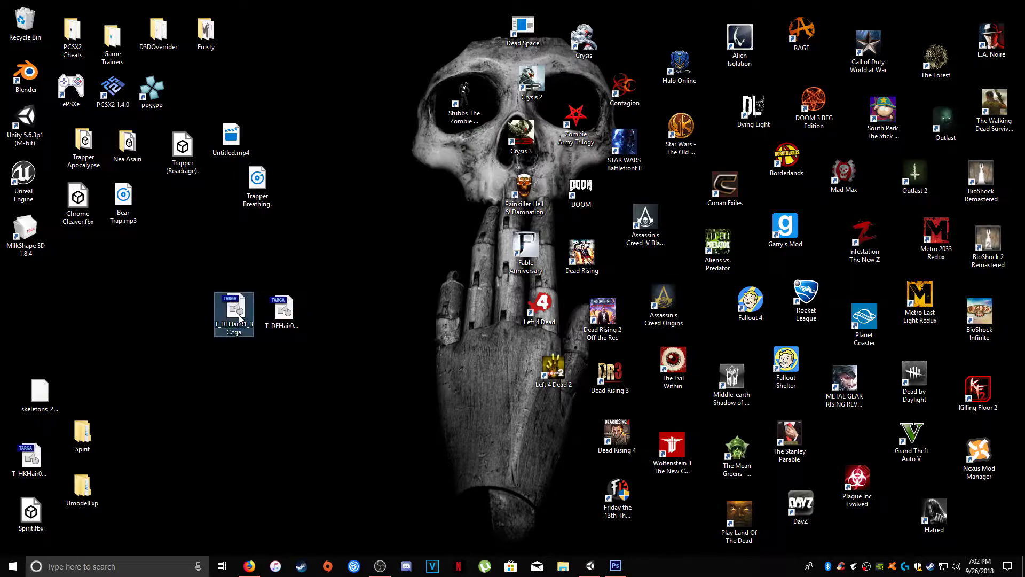
{"action": "left_click", "coordinate": [280, 318]}
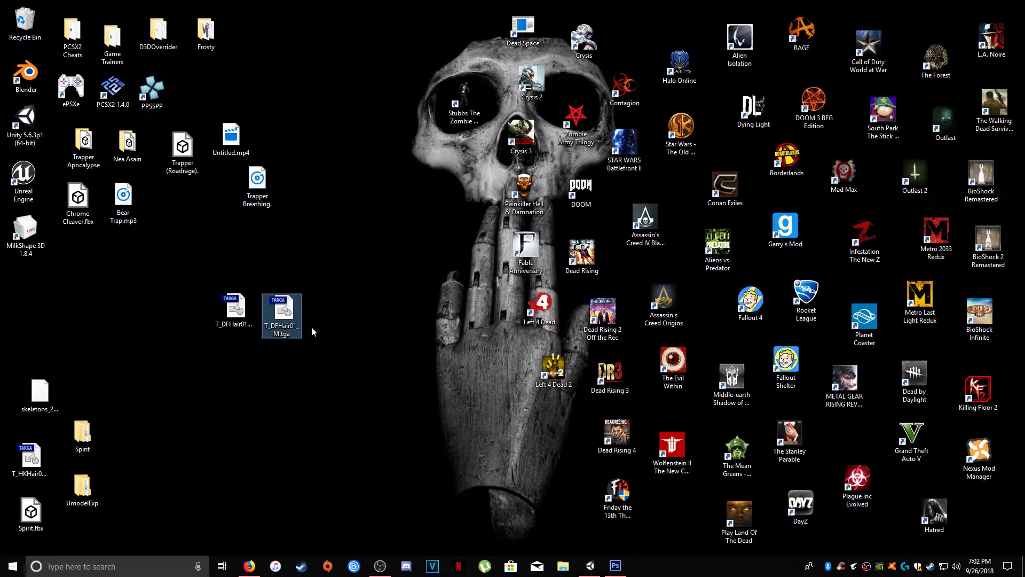
{"action": "left_click", "coordinate": [351, 331]}
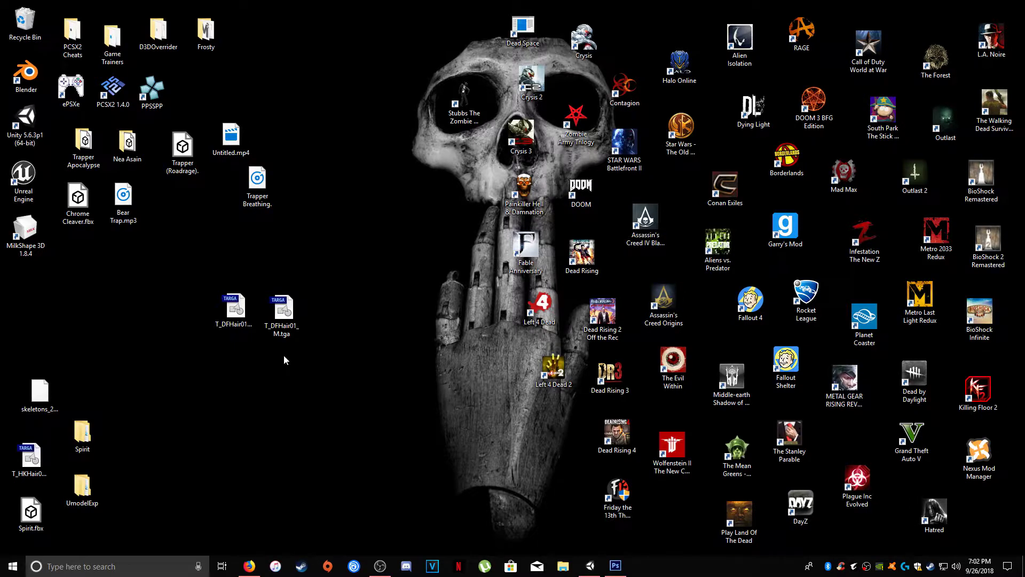
{"action": "left_click", "coordinate": [239, 322]}
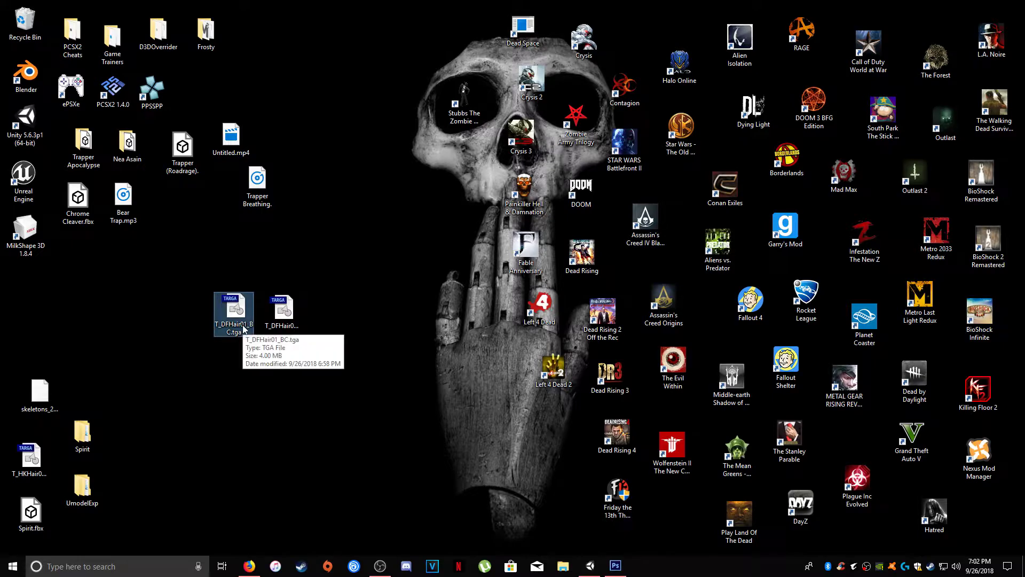
{"action": "left_click", "coordinate": [286, 335]}
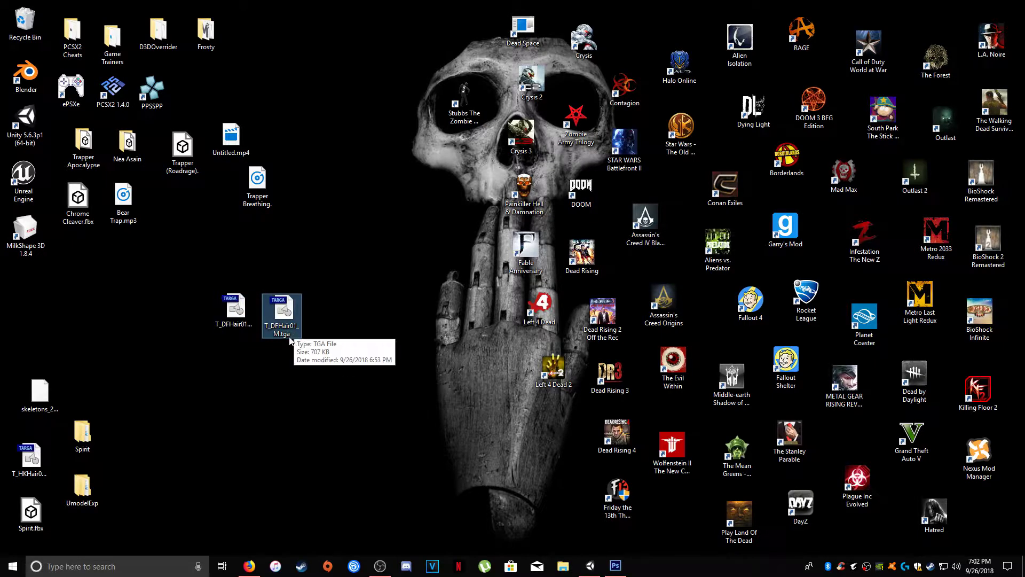
{"action": "left_click", "coordinate": [364, 362]}
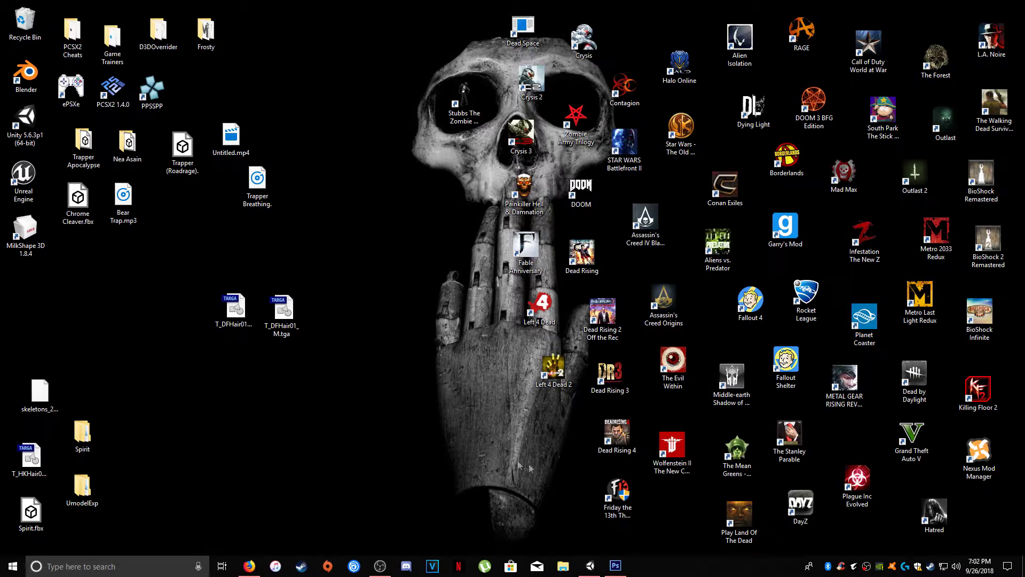
- Switch to Photoshop and open the T_DFHair01_BC.tga texture from the desktop
{"action": "left_click", "coordinate": [606, 547]}
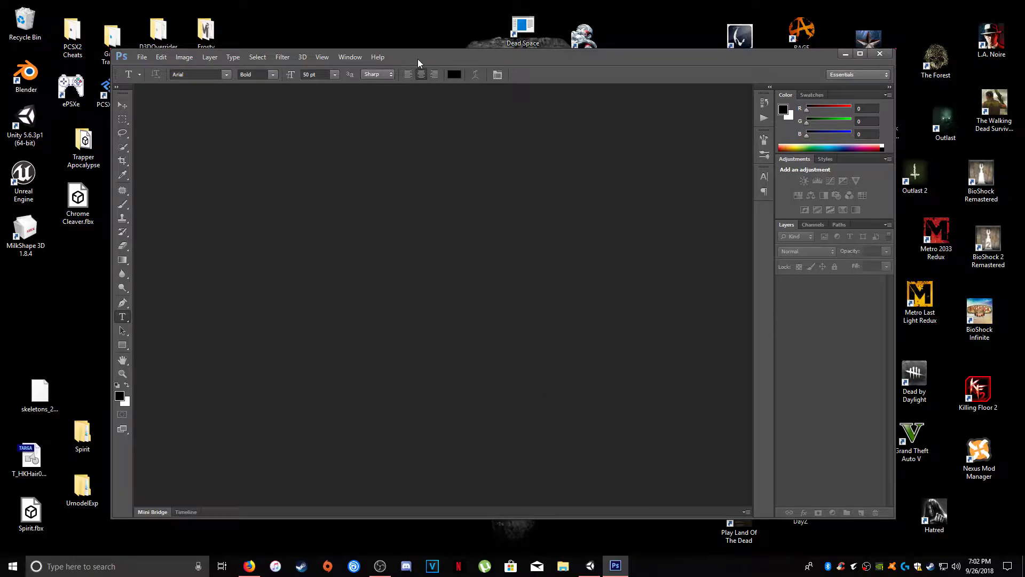
{"action": "left_click_drag", "start_coordinate": [418, 59], "coordinate": [610, 77]}
{"action": "left_click", "coordinate": [233, 307]}
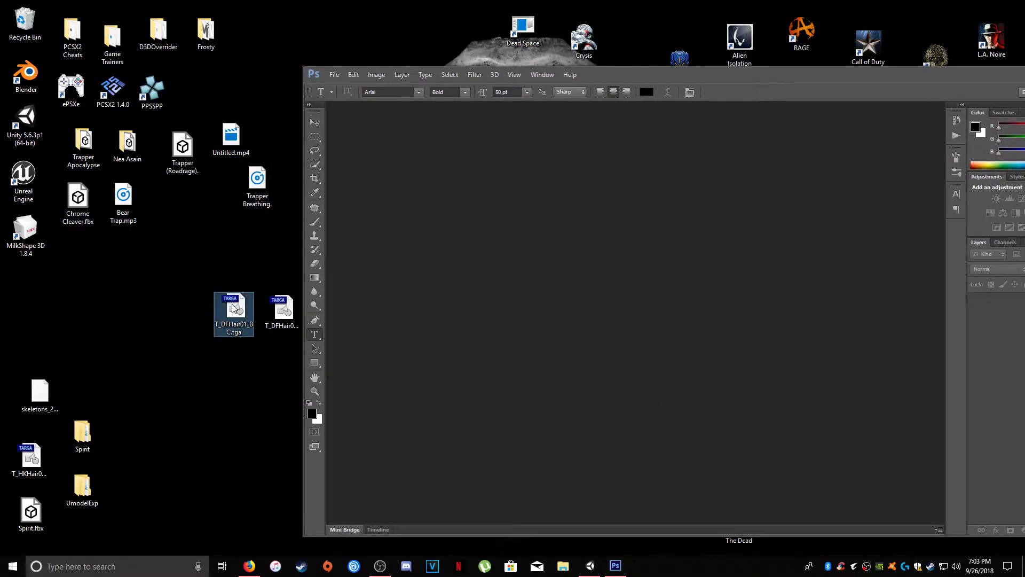
{"action": "left_click_drag", "start_coordinate": [233, 307], "coordinate": [561, 286]}
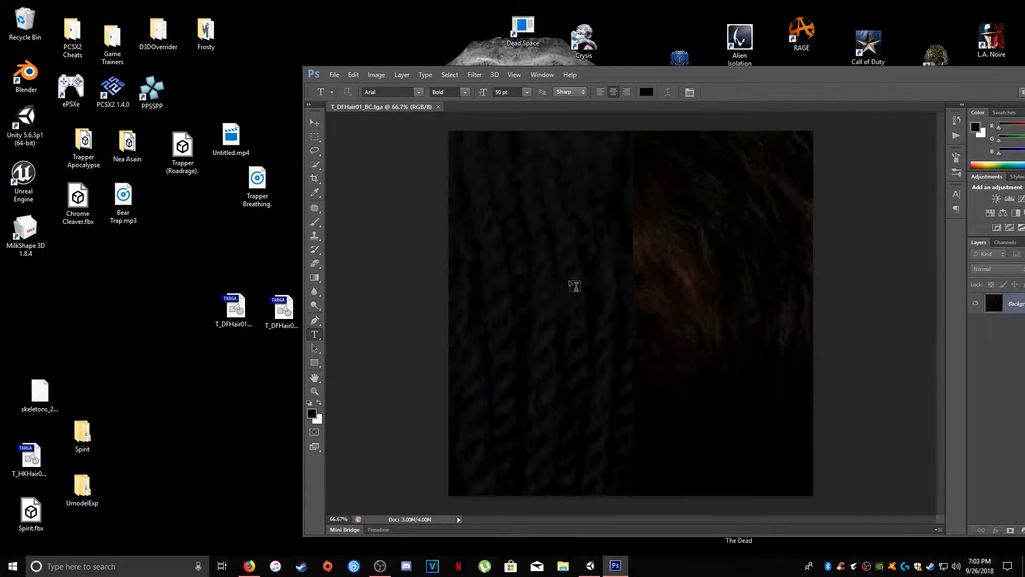
{"action": "left_click_drag", "start_coordinate": [718, 86], "coordinate": [726, 79]}
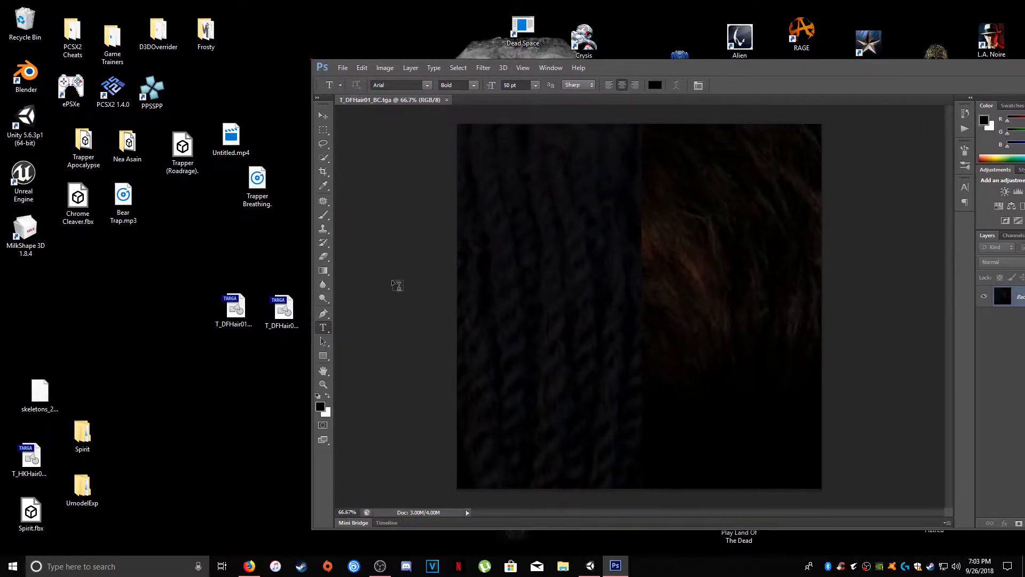
- Place T_DFHair01_M.tga from the desktop as a new layer over the base texture and commit the placement
{"action": "left_click", "coordinate": [270, 312]}
{"action": "left_click_drag", "start_coordinate": [276, 312], "coordinate": [641, 288]}
{"action": "left_click_drag", "start_coordinate": [721, 75], "coordinate": [484, 77]}
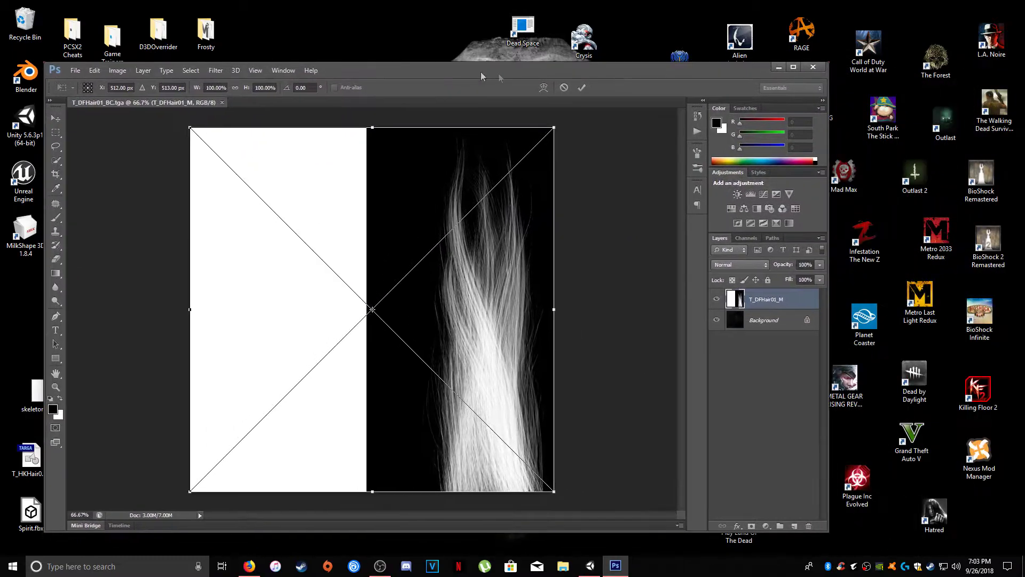
{"action": "left_click", "coordinate": [581, 88]}
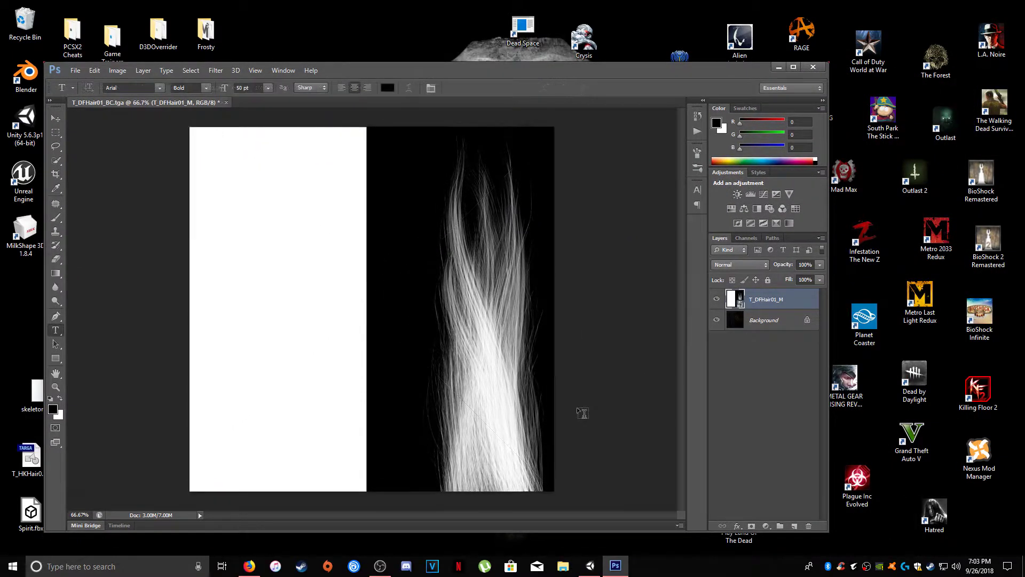
- Duplicate the Background layer and make the T_DFHair01_M layer active
{"action": "left_click", "coordinate": [772, 322]}
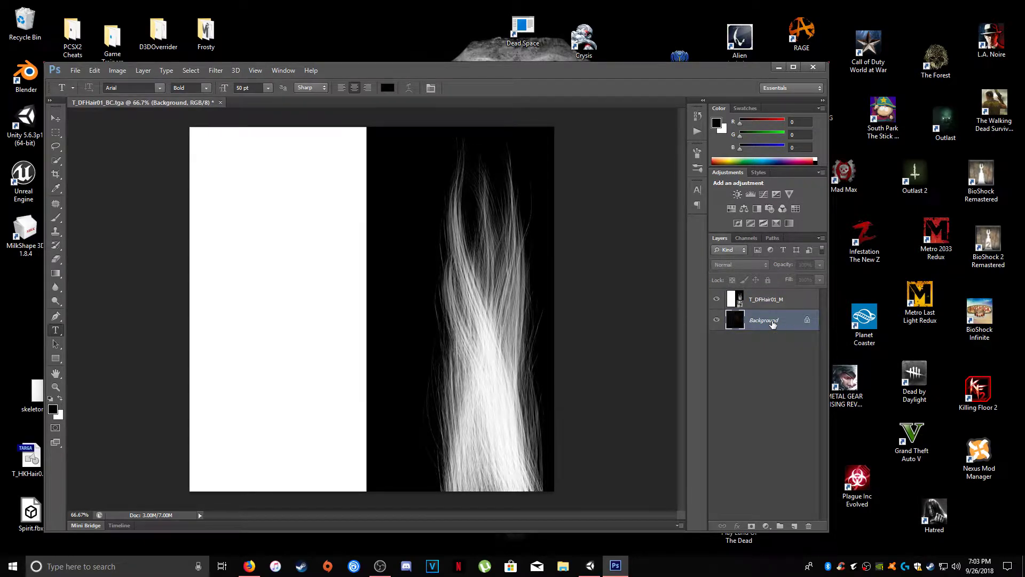
{"action": "key", "text": "ctrl+j"}
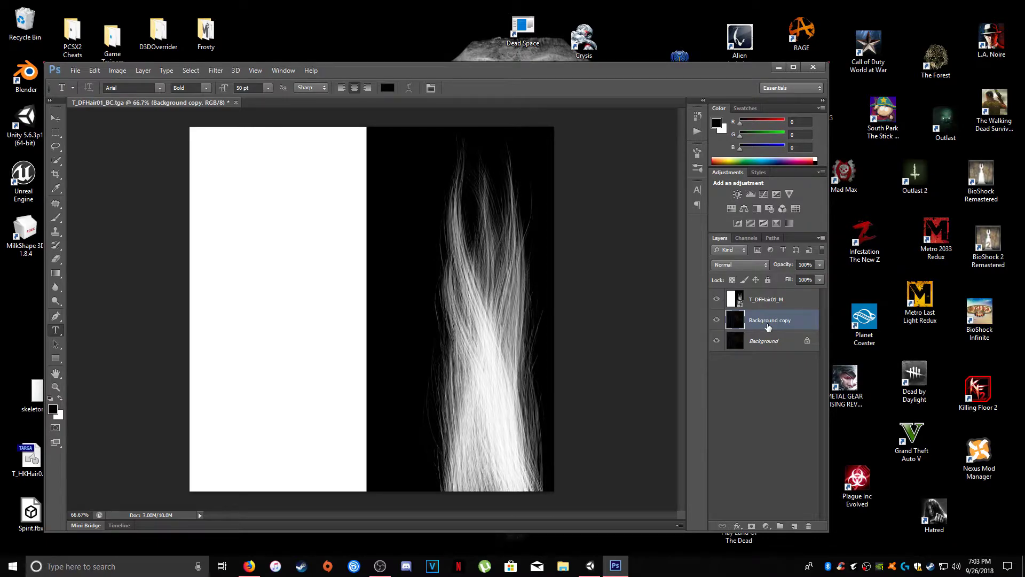
{"action": "left_click", "coordinate": [763, 302]}
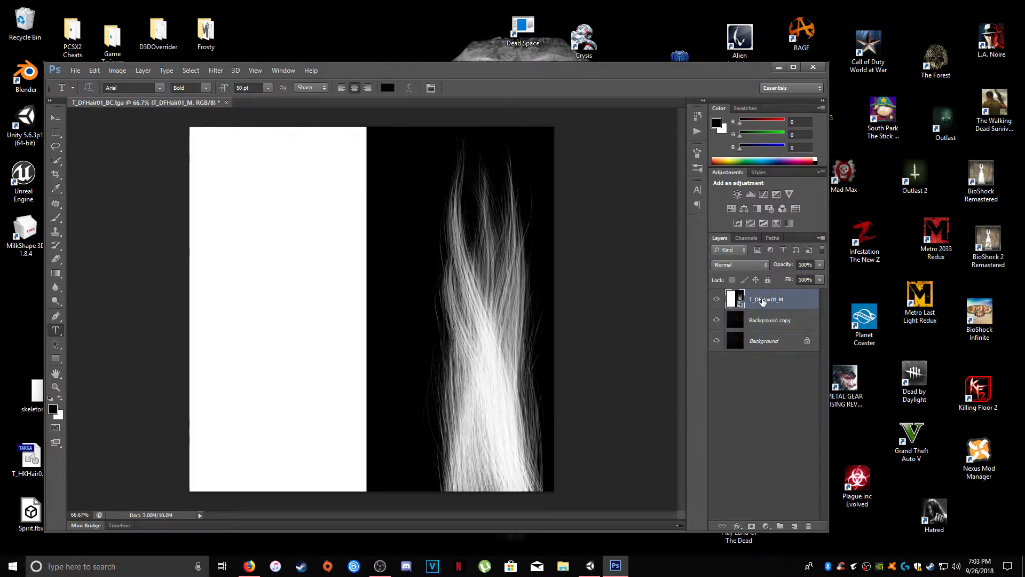
- Delete the existing Alpha 1 channel
{"action": "left_click", "coordinate": [750, 238]}
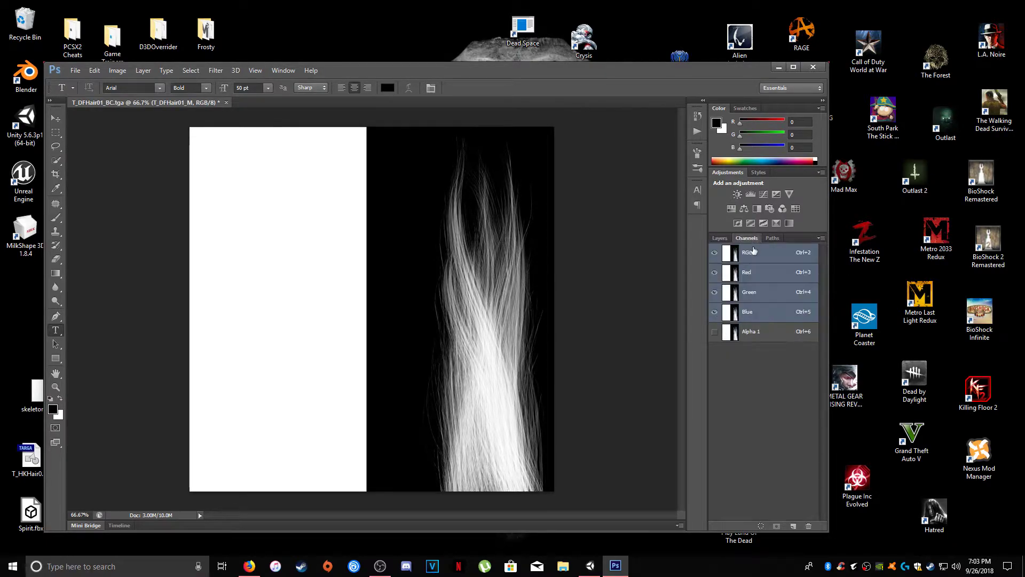
{"action": "left_click", "coordinate": [768, 335]}
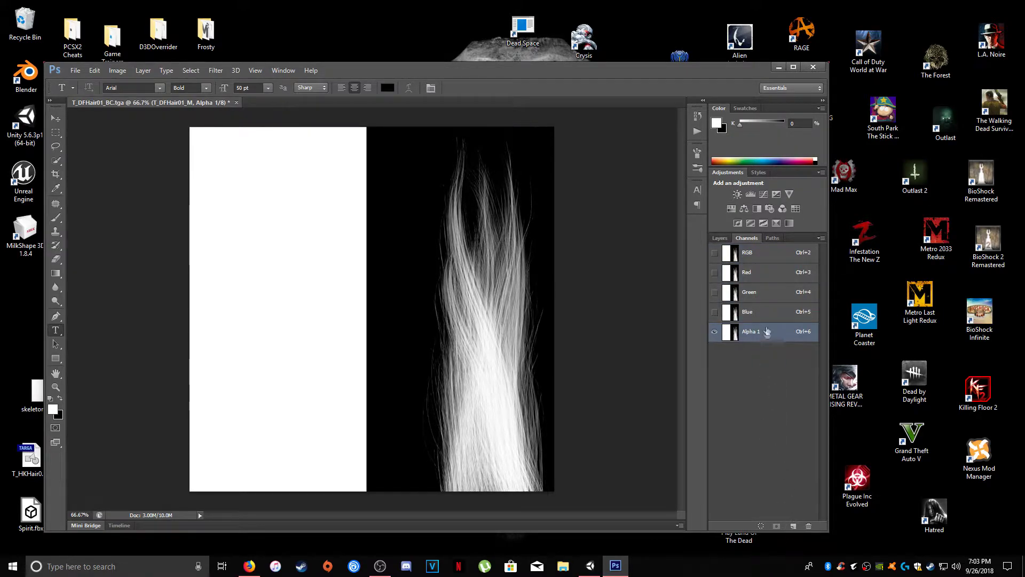
{"action": "left_click_drag", "start_coordinate": [768, 331], "coordinate": [808, 526]}
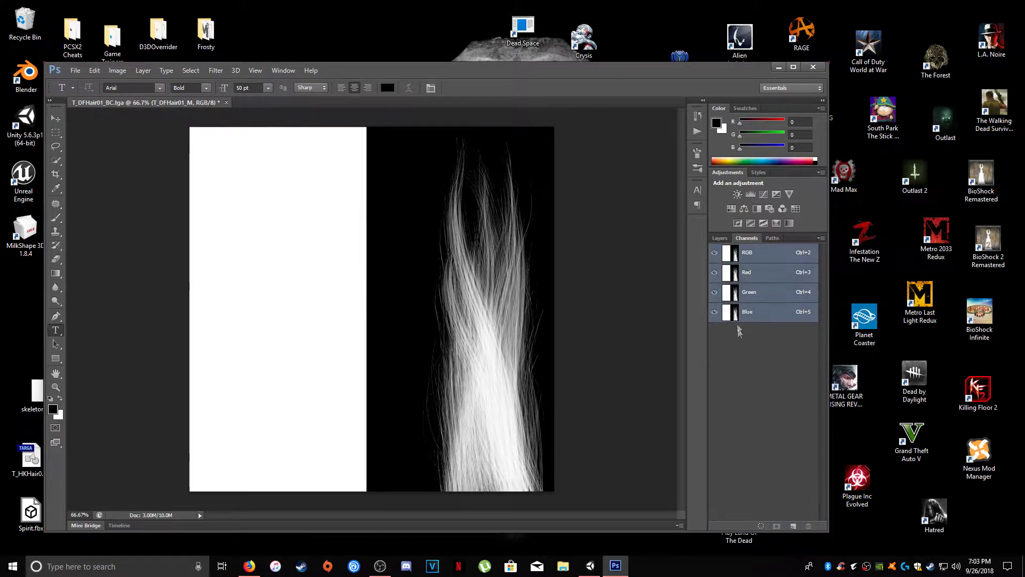
- Load the Blue channel as a selection and create a new empty alpha channel
{"action": "left_click", "coordinate": [748, 315]}
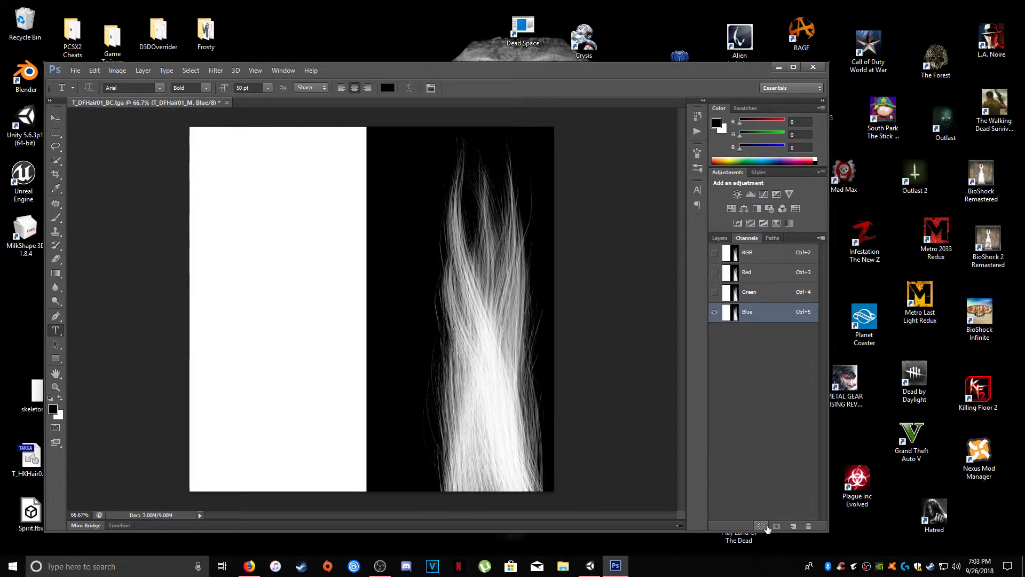
{"action": "left_click", "coordinate": [764, 527]}
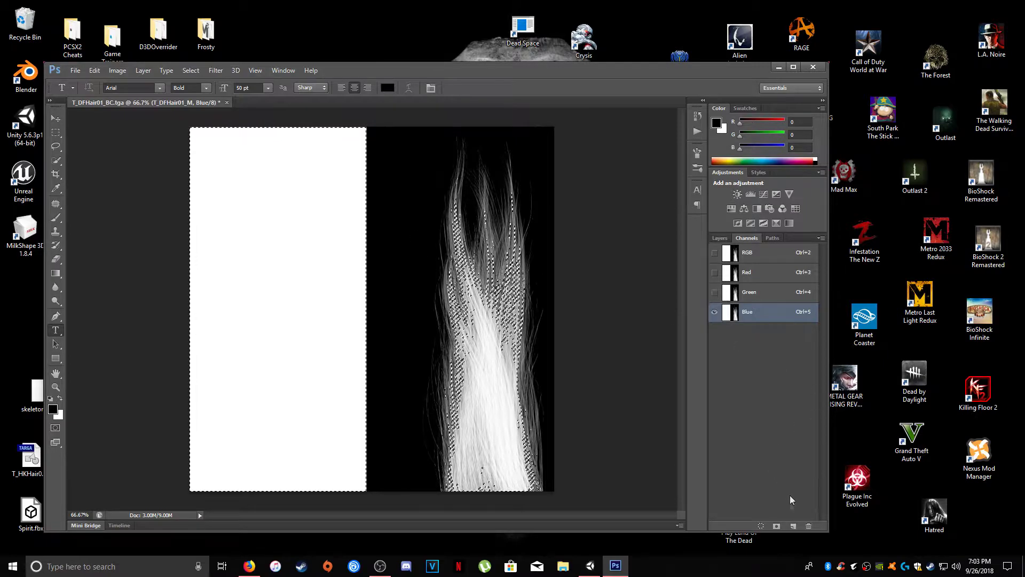
{"action": "left_click", "coordinate": [793, 527]}
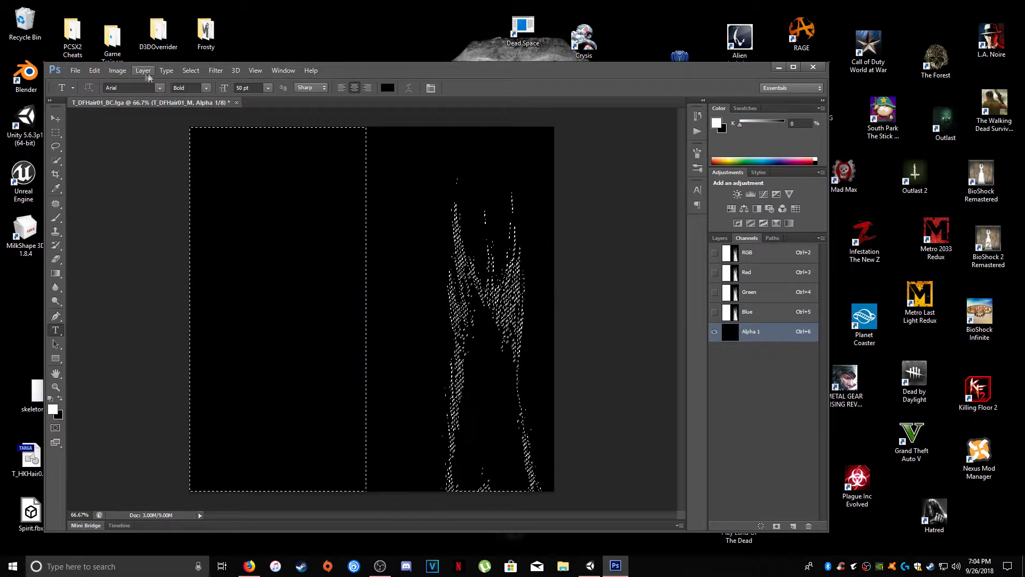
- Turn the selected area of the new alpha channel white with Levels by setting the black output level to 255
{"action": "left_click", "coordinate": [118, 71]}
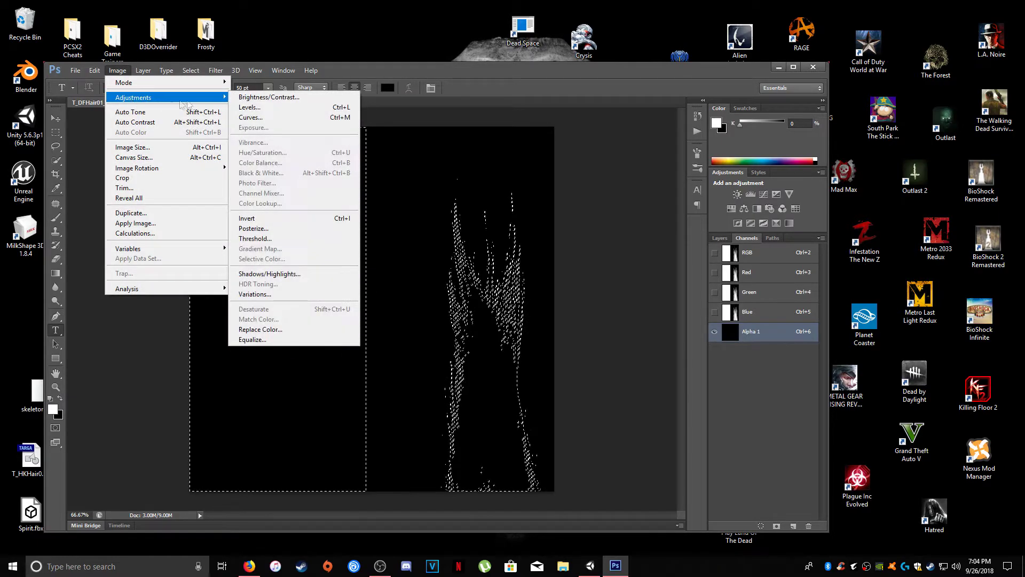
{"action": "left_click", "coordinate": [249, 108]}
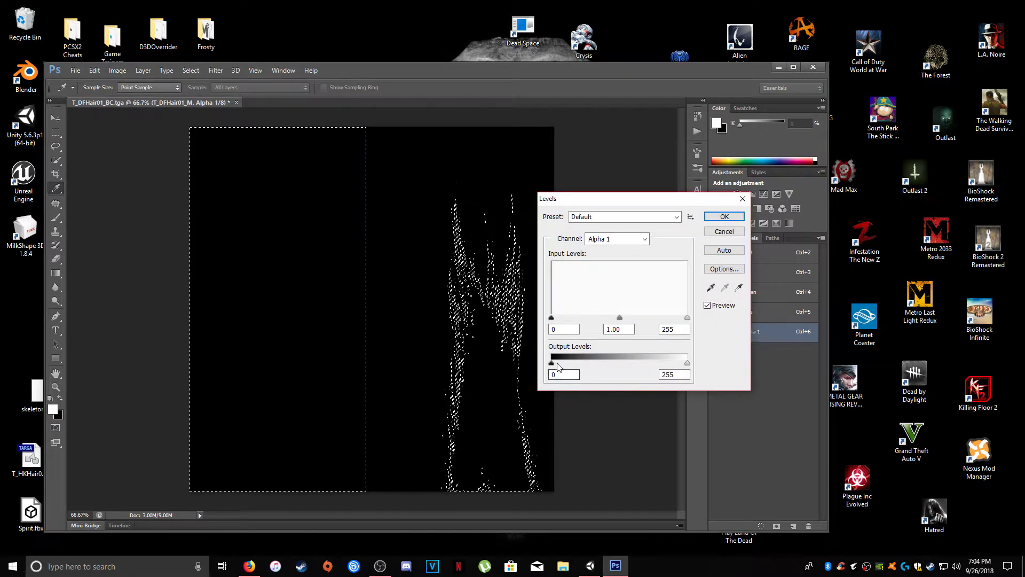
{"action": "left_click_drag", "start_coordinate": [552, 364], "coordinate": [688, 366]}
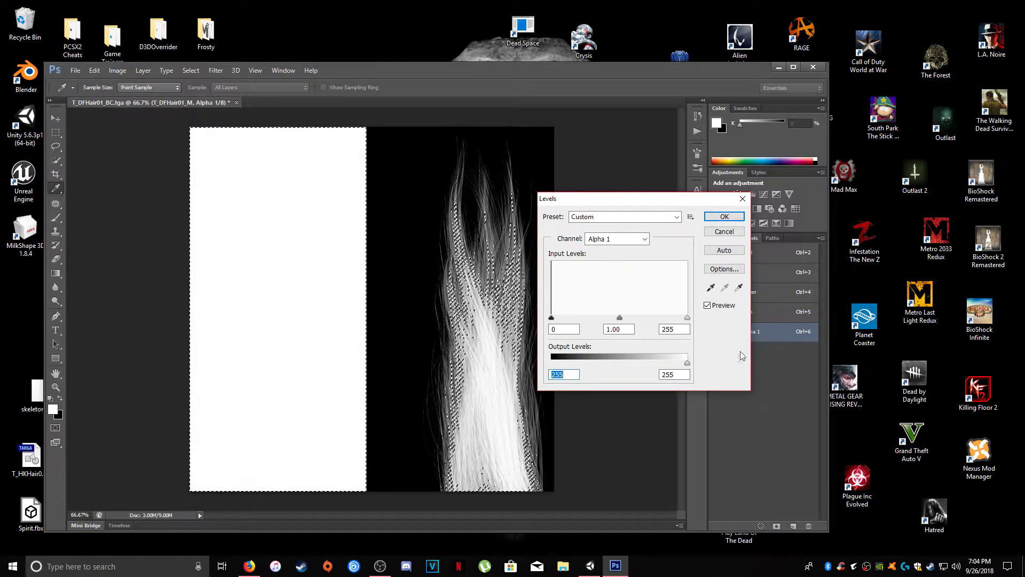
{"action": "left_click", "coordinate": [738, 219]}
{"action": "key", "text": "t"}
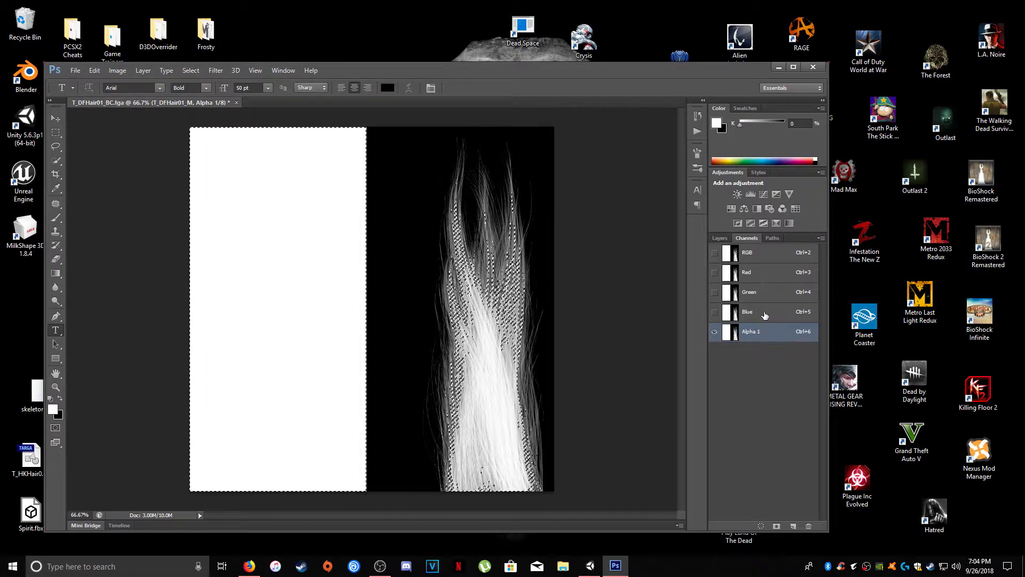
- Add a layer mask from the selection to the Background copy layer and delete the T_DFHair01_M layer
{"action": "left_click", "coordinate": [720, 238]}
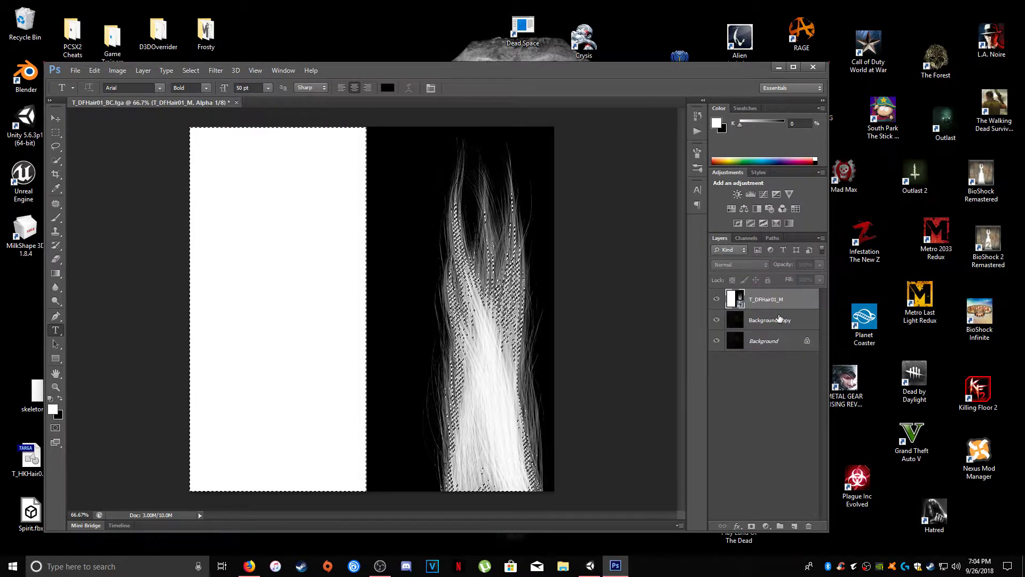
{"action": "left_click", "coordinate": [782, 331]}
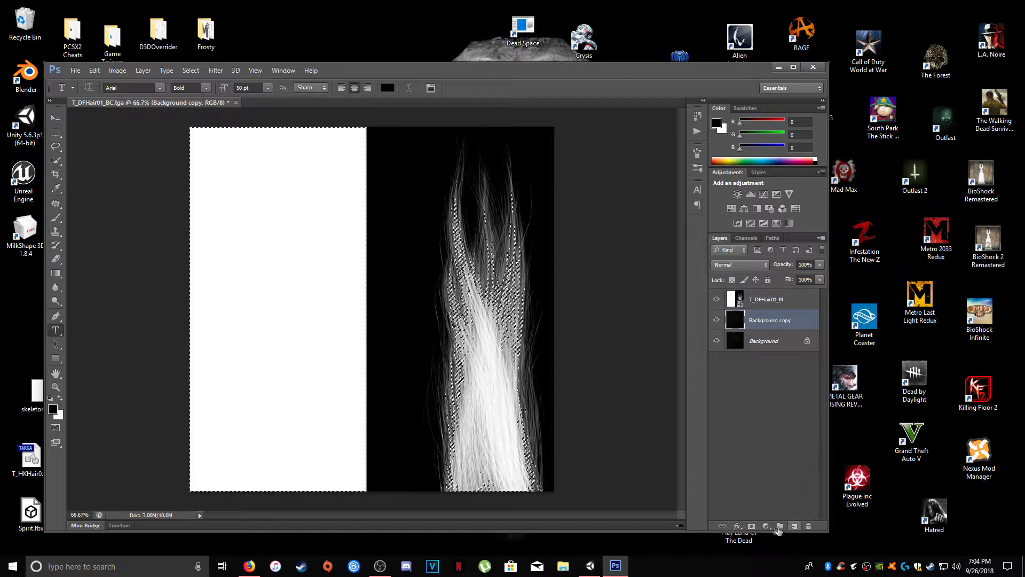
{"action": "left_click", "coordinate": [751, 526]}
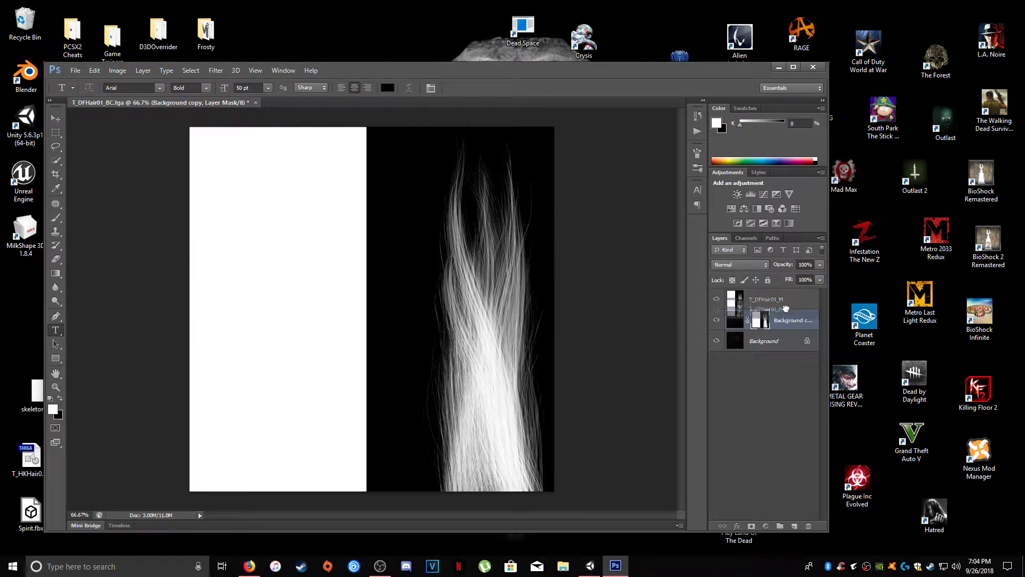
{"action": "left_click", "coordinate": [769, 300]}
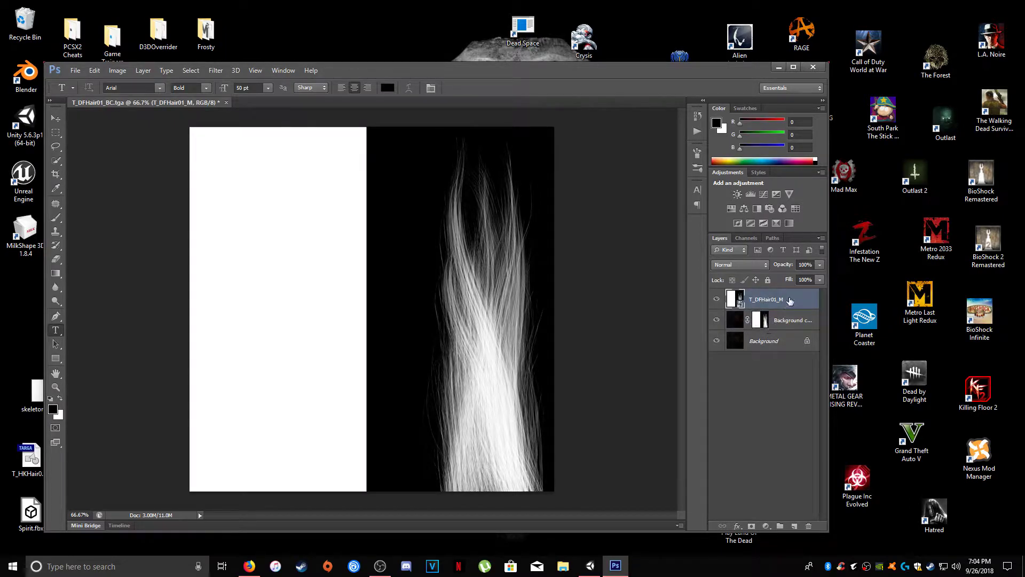
{"action": "left_click_drag", "start_coordinate": [788, 304], "coordinate": [810, 527]}
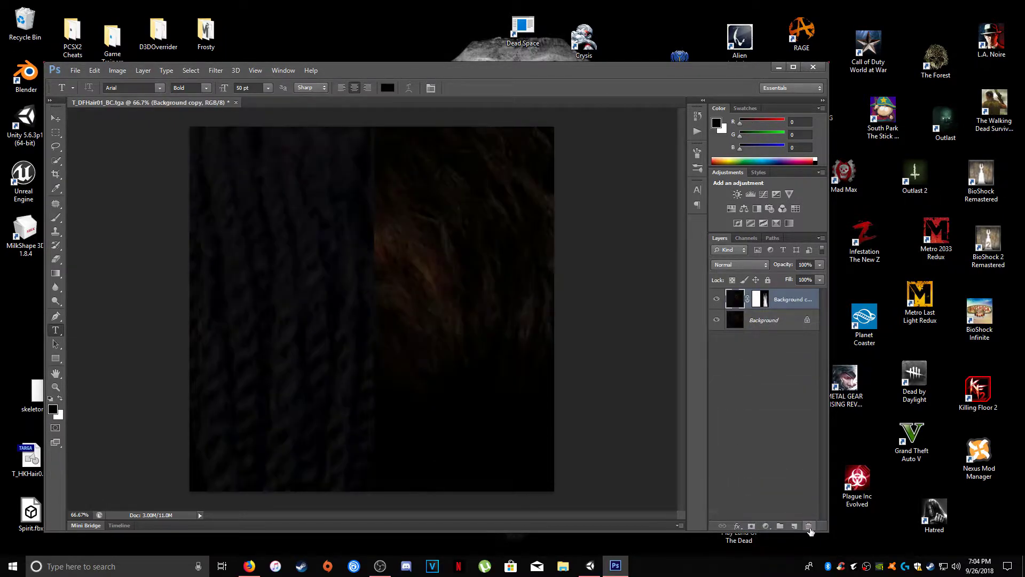
- Save the image to the desktop in Targa format as T_DFHair01_BC.tga with alpha channels, replacing the existing file
{"action": "left_click", "coordinate": [76, 70]}
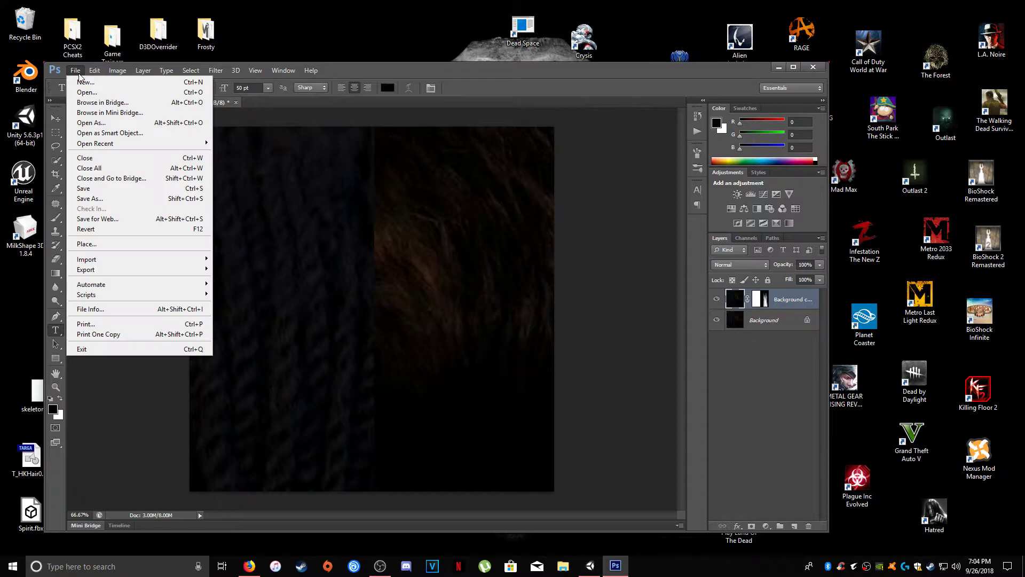
{"action": "left_click", "coordinate": [90, 198]}
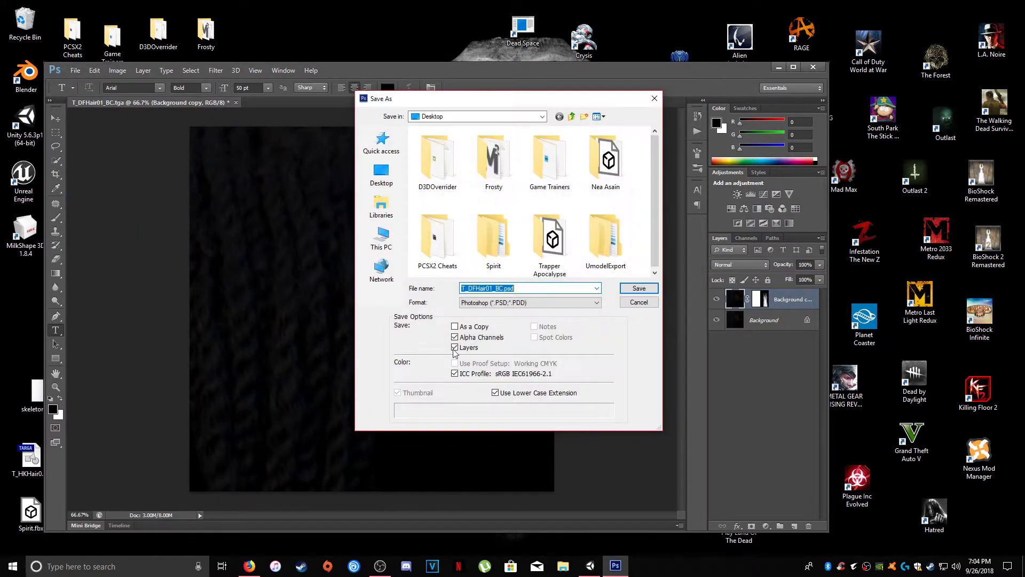
{"action": "left_click", "coordinate": [498, 303]}
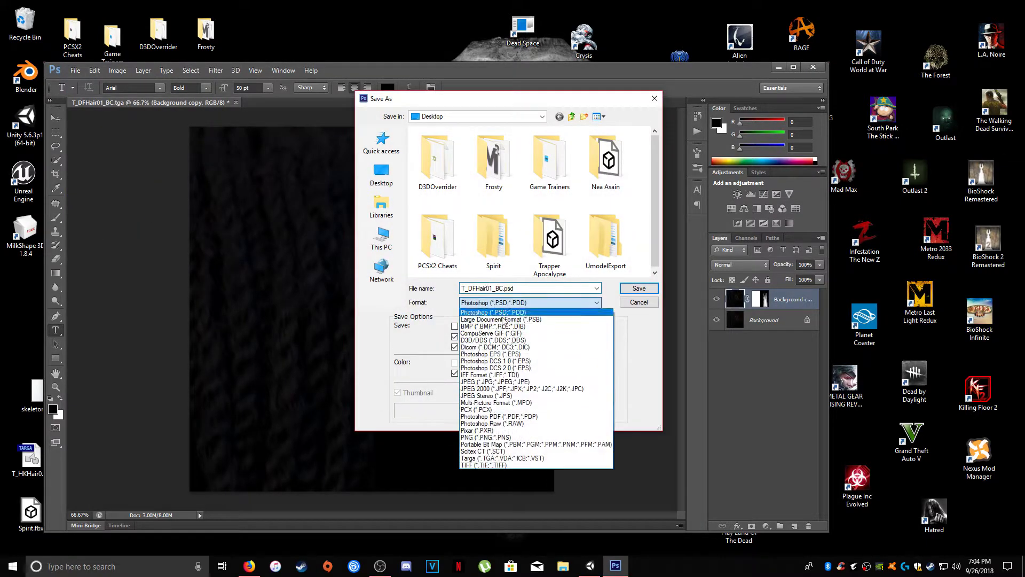
{"action": "left_click", "coordinate": [504, 459]}
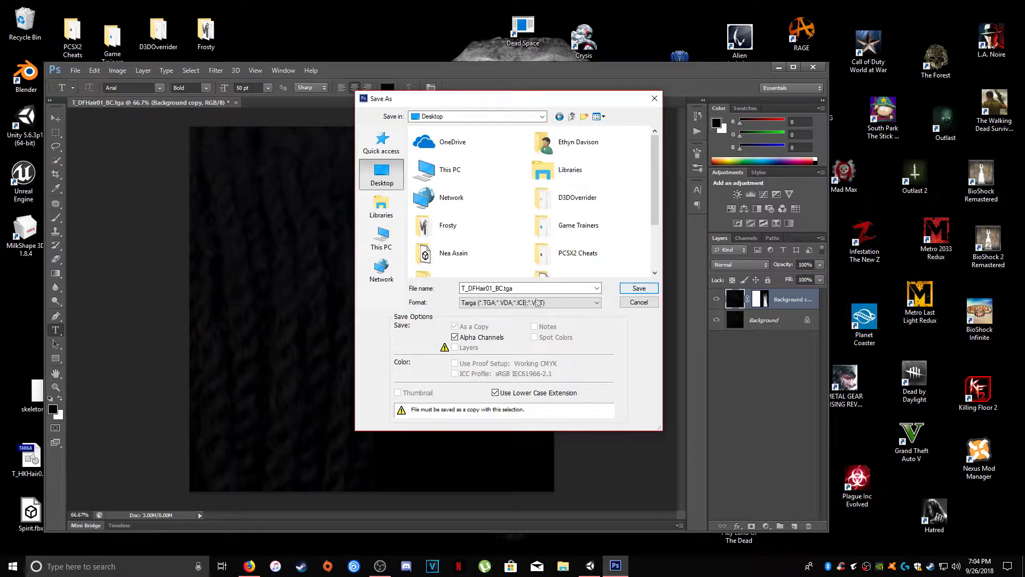
{"action": "left_click", "coordinate": [636, 290]}
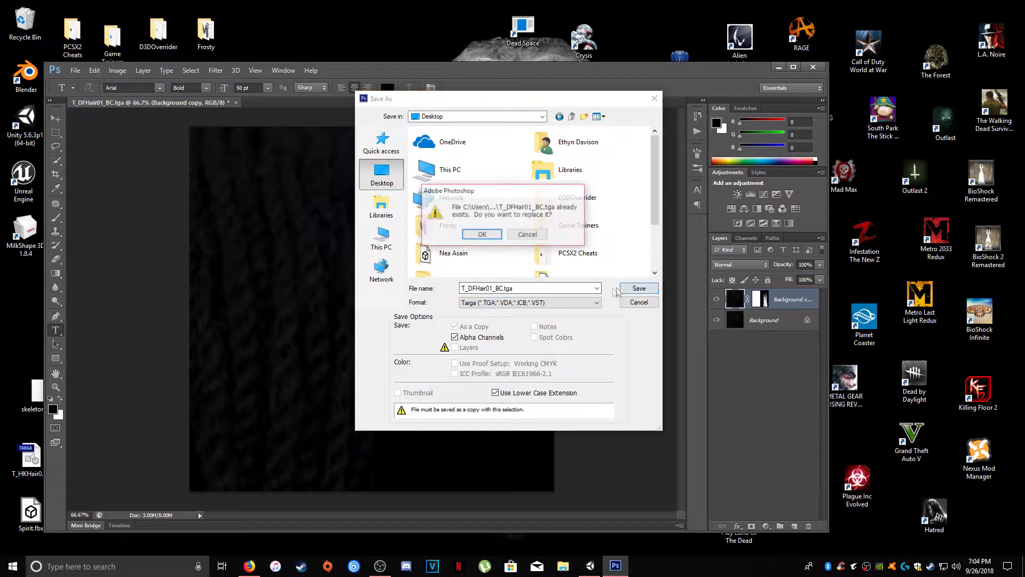
{"action": "left_click", "coordinate": [494, 238]}
{"action": "left_click", "coordinate": [541, 186]}
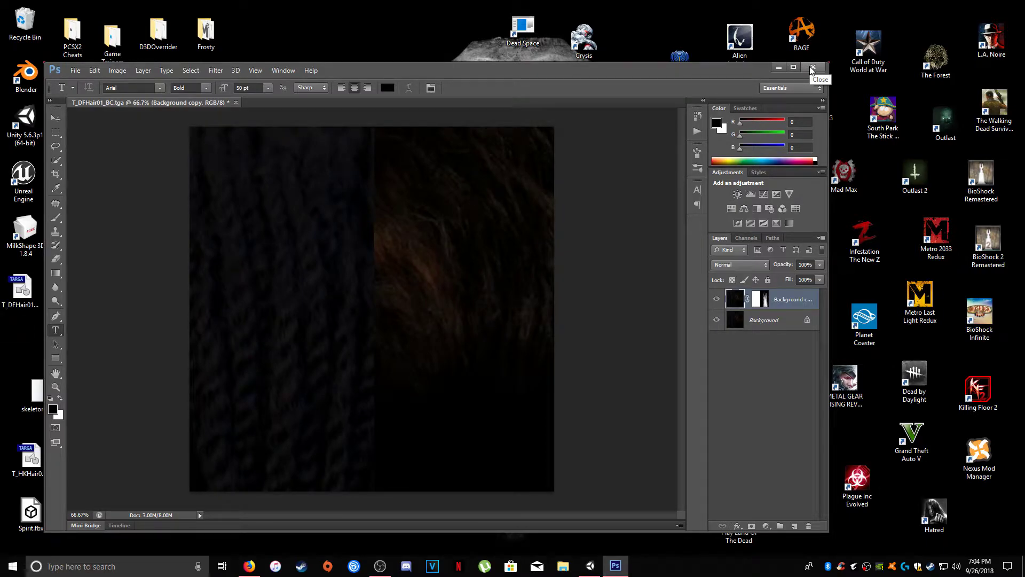
- Close Photoshop and move the T_DFHair01 Targa file to an empty area of the desktop
{"action": "left_click", "coordinate": [812, 68]}
{"action": "left_click", "coordinate": [514, 239]}
{"action": "left_click_drag", "start_coordinate": [32, 282], "coordinate": [231, 294]}
{"action": "left_click", "coordinate": [300, 311]}
{"action": "left_click_drag", "start_coordinate": [300, 311], "coordinate": [24, 24]}
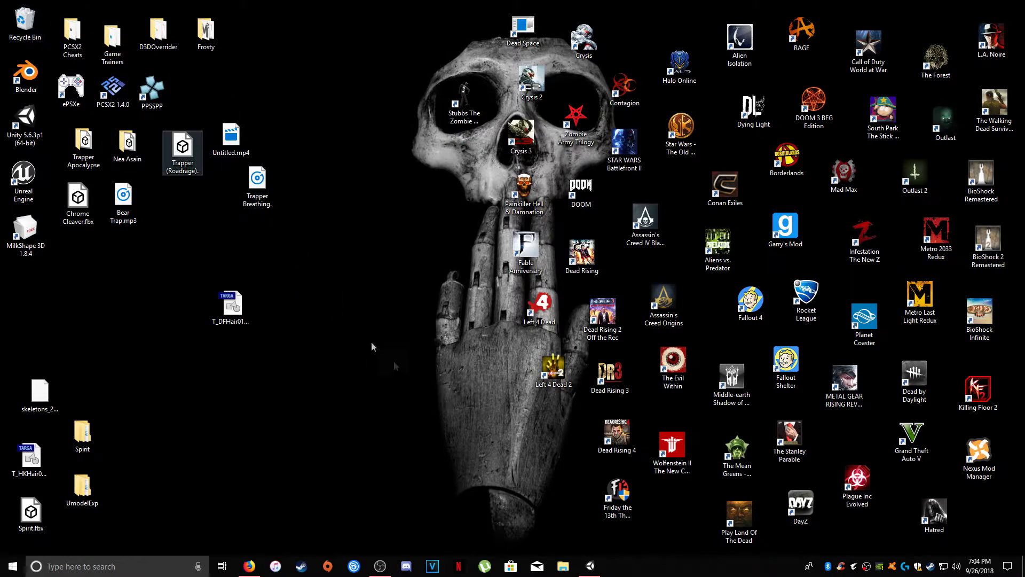
- Switch to Unity and examine the character's untextured hair in the scene
{"action": "mouse_move", "coordinate": [590, 565]}
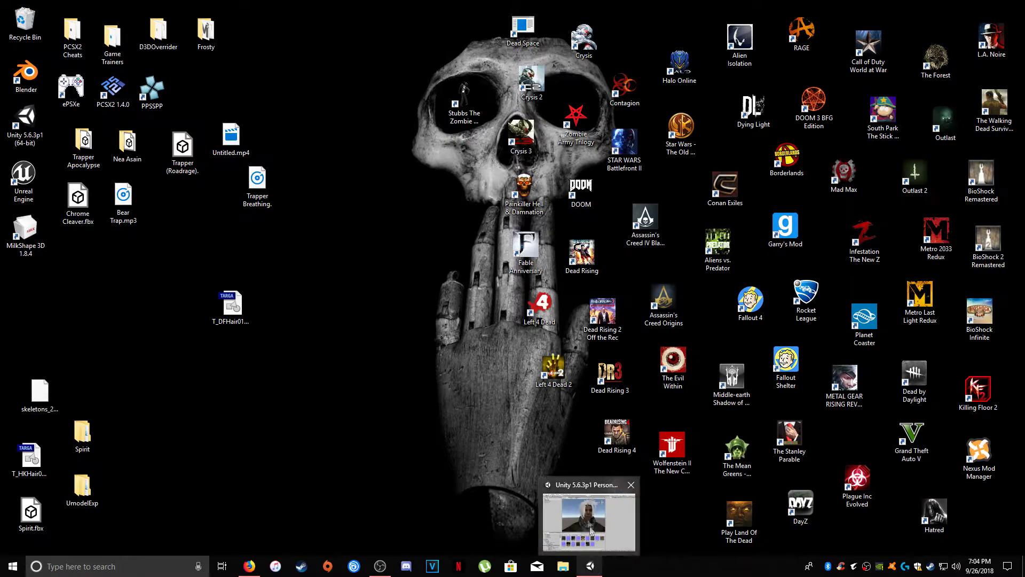
{"action": "left_click", "coordinate": [585, 512]}
{"action": "left_click", "coordinate": [859, 31]}
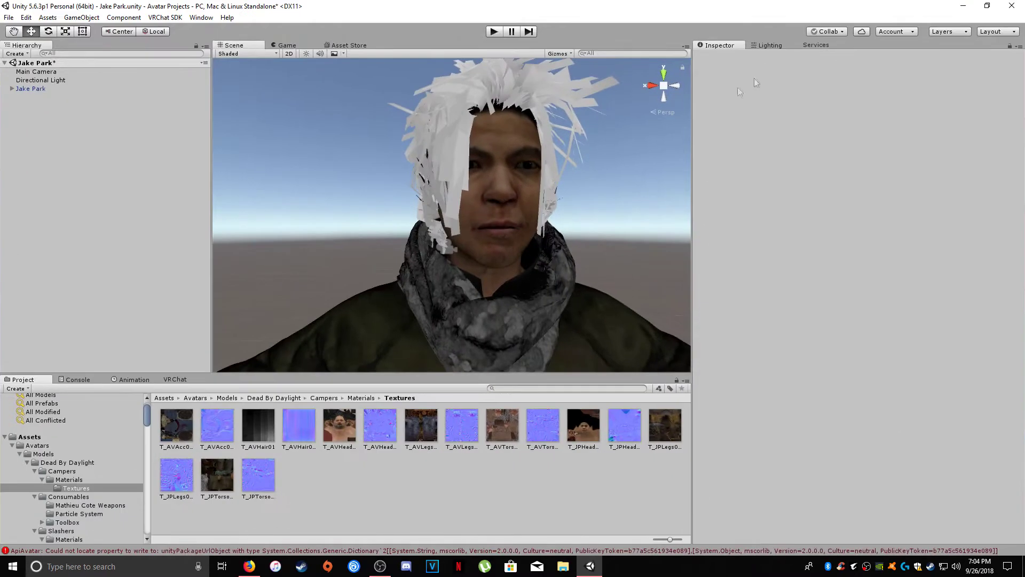
{"action": "scroll", "coordinate": [582, 273], "scroll_direction": "down", "scroll_amount": 5}
{"action": "scroll", "coordinate": [566, 275], "scroll_direction": "up", "scroll_amount": 4}
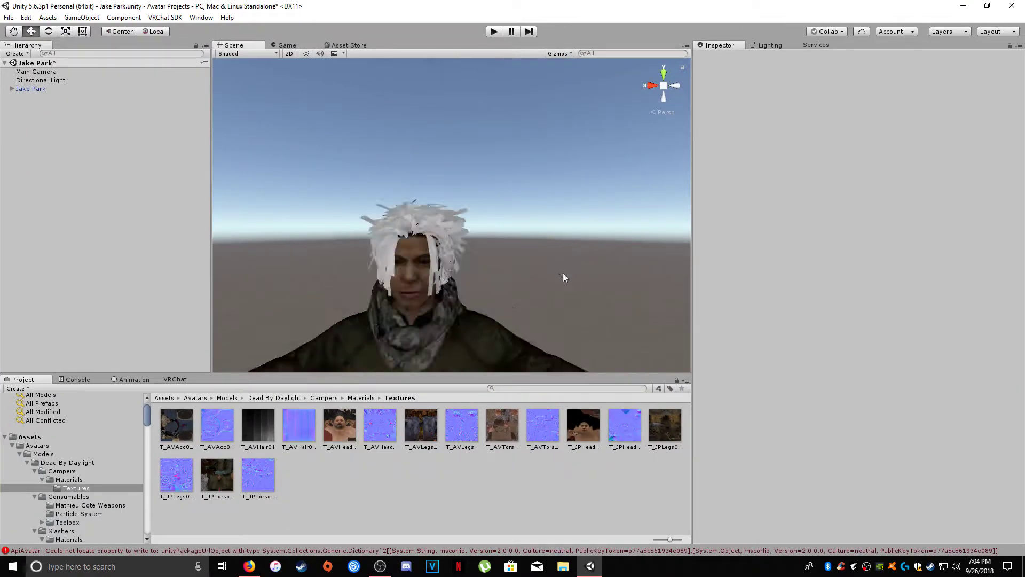
{"action": "scroll", "coordinate": [563, 278], "scroll_direction": "up", "scroll_amount": 3}
{"action": "left_click_drag", "start_coordinate": [406, 345], "coordinate": [481, 297]}
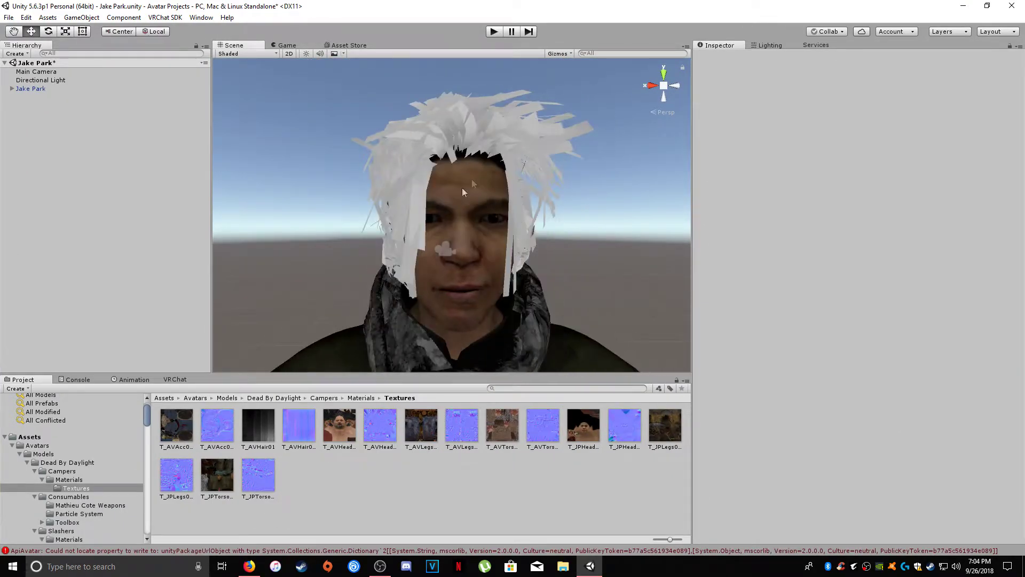
{"action": "left_click_drag", "start_coordinate": [549, 280], "coordinate": [549, 265]}
{"action": "scroll", "coordinate": [549, 265], "scroll_direction": "down", "scroll_amount": 5}
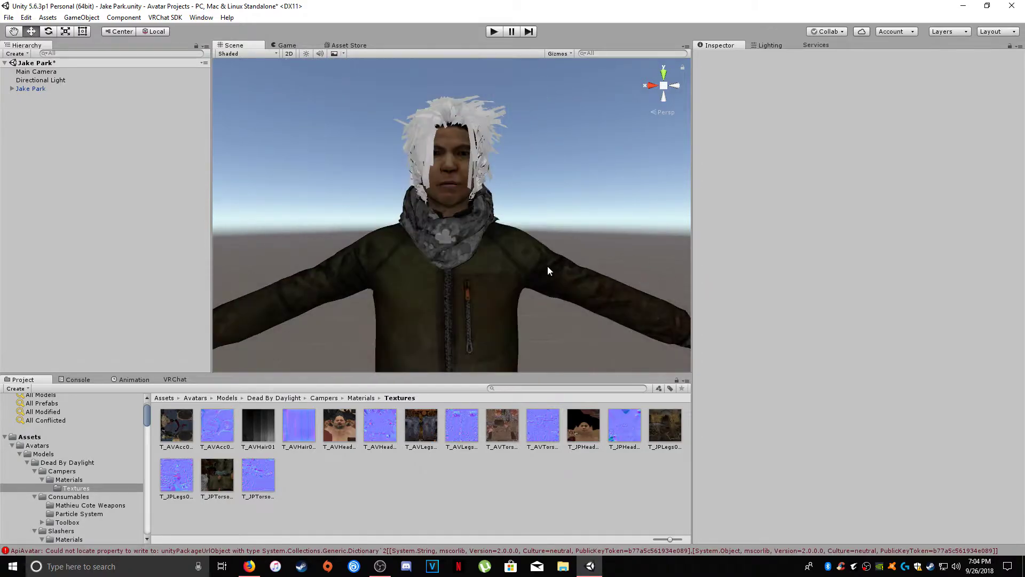
- Import the T_DFHair01 Targa file from the desktop into the Campers Textures folder, shrinking the Unity window temporarily to reach it
{"action": "left_click", "coordinate": [987, 6]}
{"action": "left_click_drag", "start_coordinate": [357, 25], "coordinate": [533, 61]}
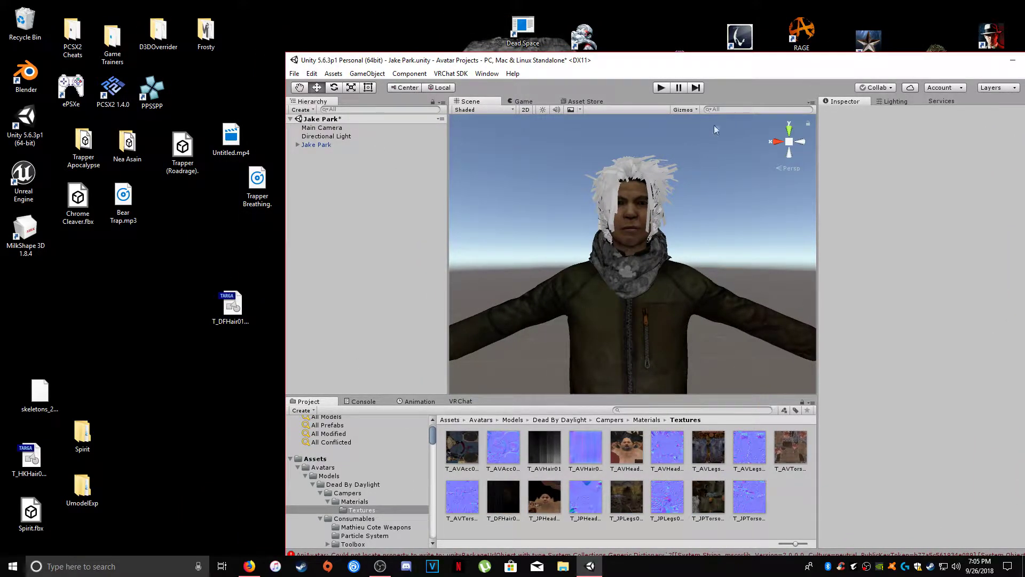
{"action": "left_click_drag", "start_coordinate": [730, 59], "coordinate": [570, 28]}
{"action": "left_click", "coordinate": [870, 27]}
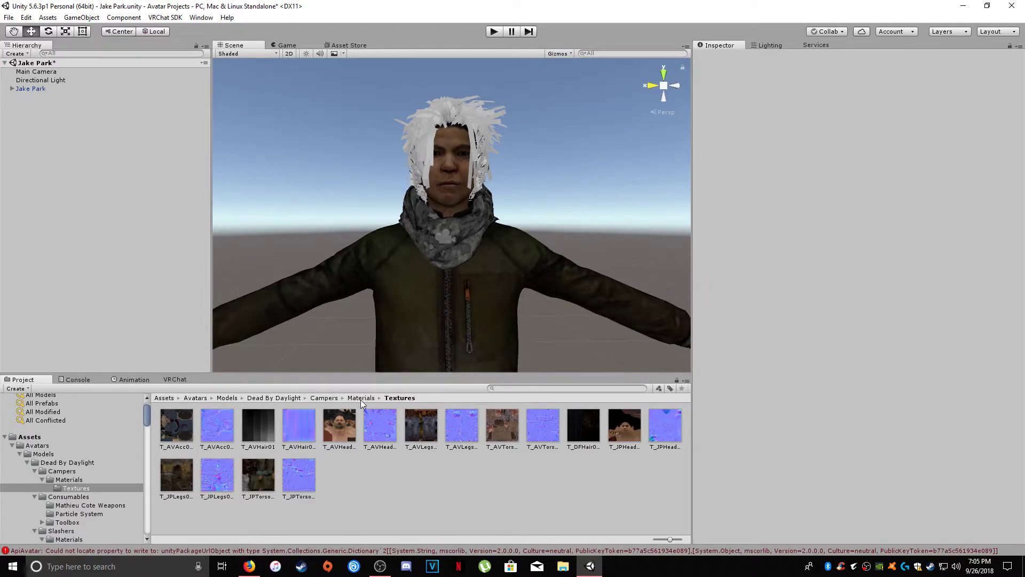
- Select the MI_DFHair01 material in the Campers Materials folder
{"action": "left_click", "coordinate": [361, 397]}
{"action": "left_click", "coordinate": [219, 426]}
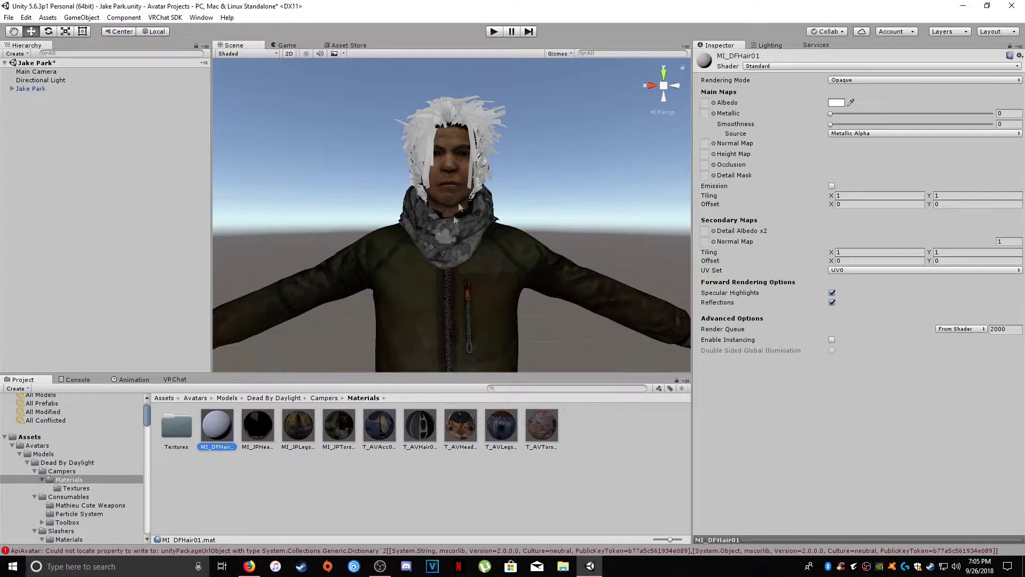
- Examine the character's untextured hair strands from the front and the sides
{"action": "left_click_drag", "start_coordinate": [458, 204], "coordinate": [463, 212]}
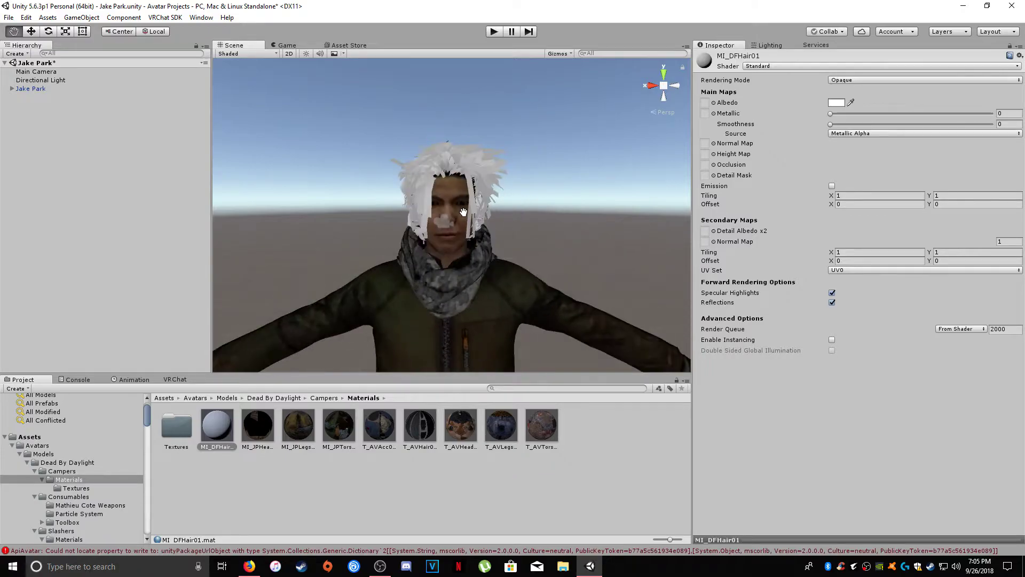
{"action": "scroll", "coordinate": [463, 212], "scroll_direction": "up", "scroll_amount": 5}
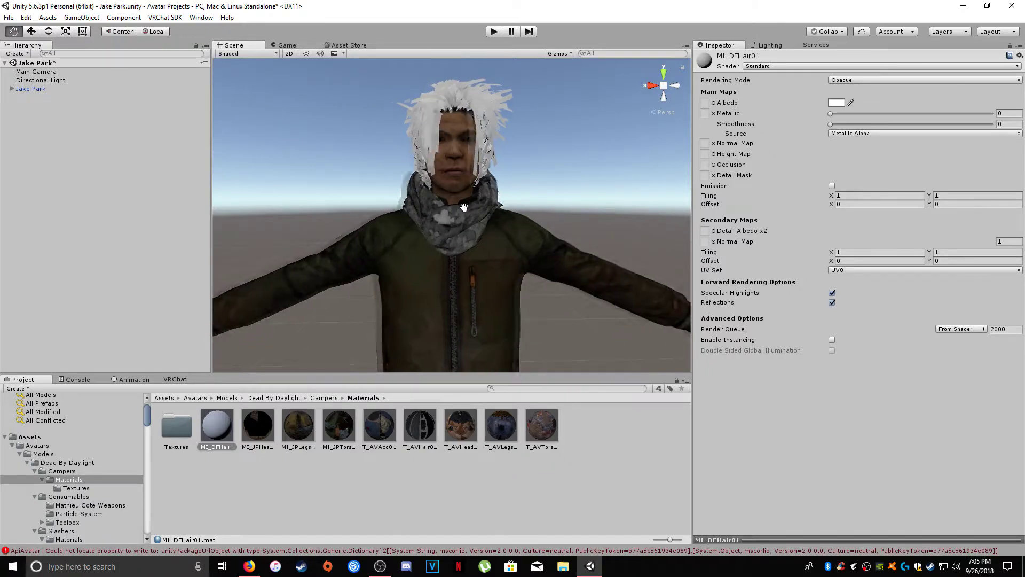
{"action": "left_click_drag", "start_coordinate": [464, 207], "coordinate": [463, 212]}
{"action": "scroll", "coordinate": [464, 207], "scroll_direction": "up", "scroll_amount": 4}
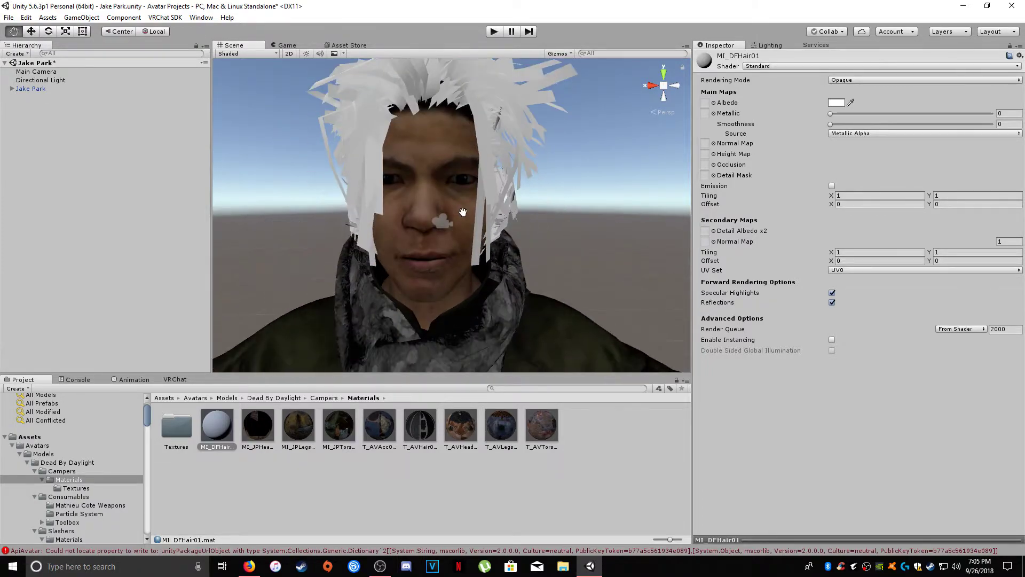
{"action": "scroll", "coordinate": [463, 212], "scroll_direction": "down", "scroll_amount": 5}
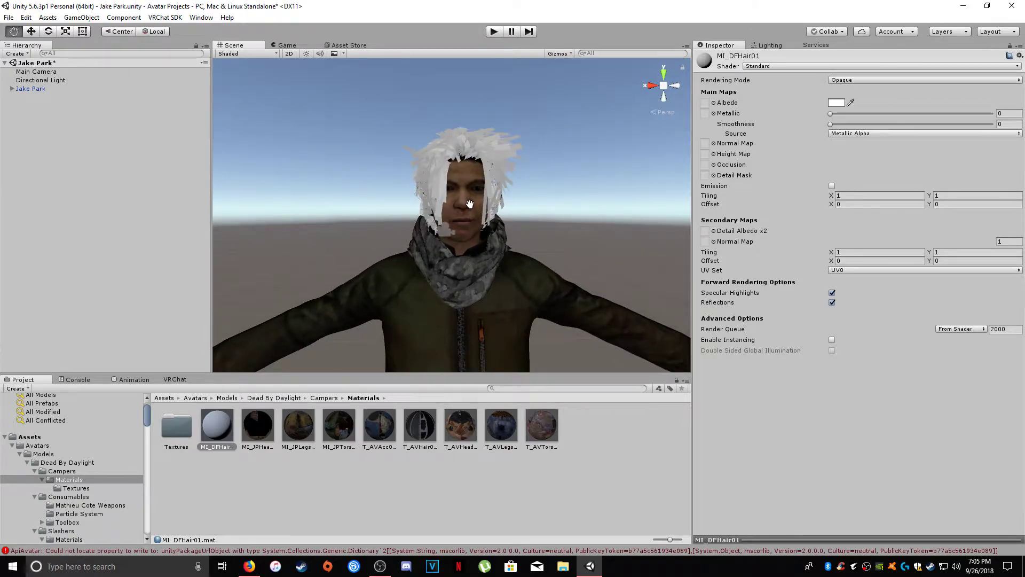
{"action": "key", "text": "w"}
{"action": "left_click_drag", "start_coordinate": [331, 257], "coordinate": [422, 255], "text": "alt"}
{"action": "left_click_drag", "start_coordinate": [422, 255], "coordinate": [482, 241]}
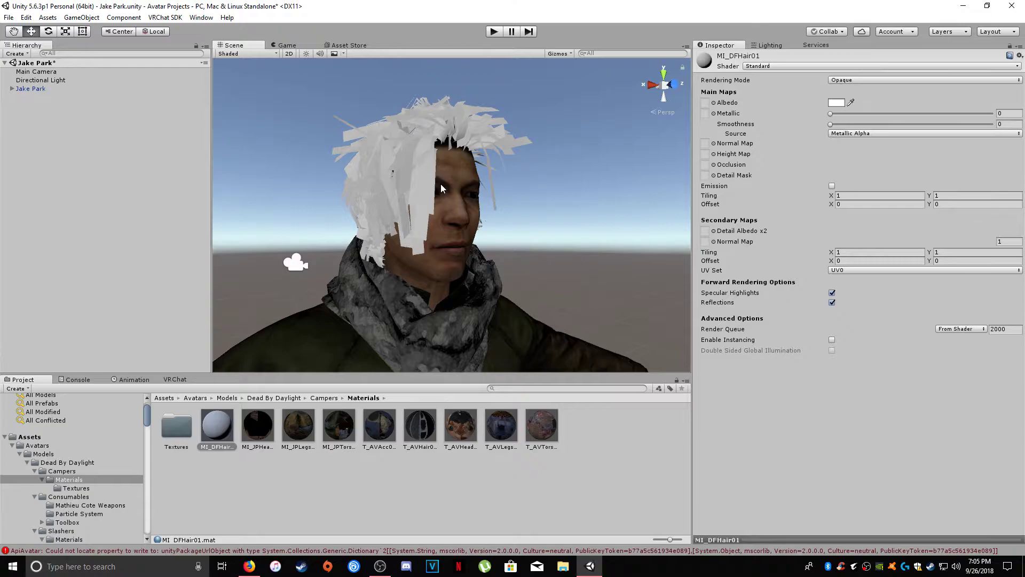
{"action": "left_click_drag", "start_coordinate": [465, 180], "coordinate": [545, 226]}
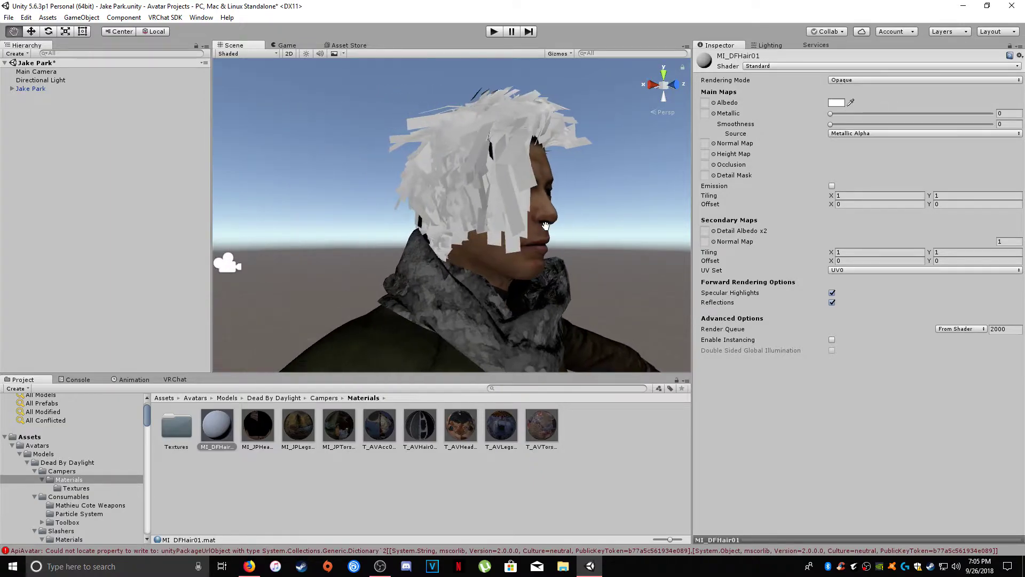
{"action": "left_click_drag", "start_coordinate": [545, 226], "coordinate": [438, 231]}
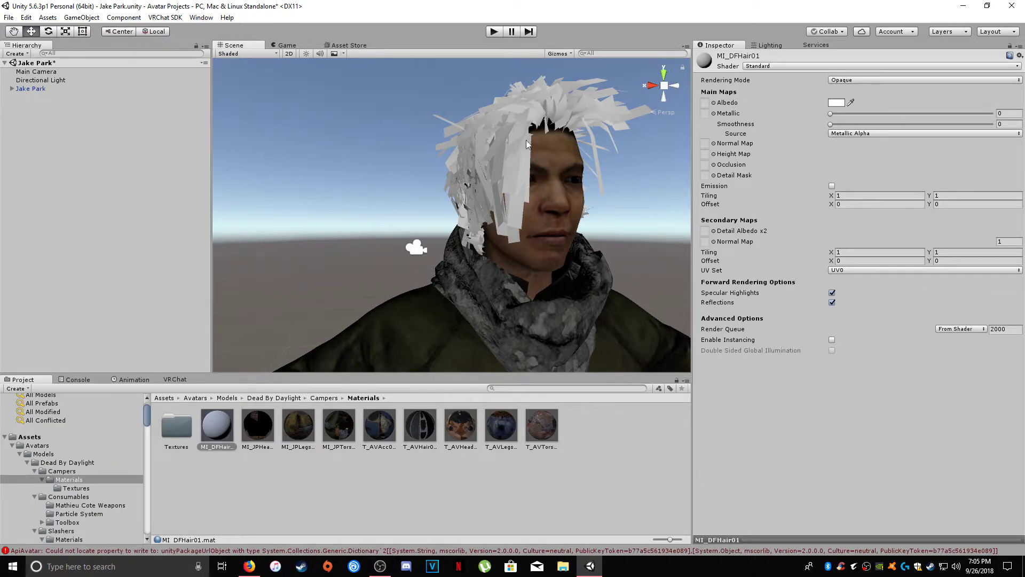
{"action": "left_click_drag", "start_coordinate": [556, 250], "coordinate": [598, 243]}
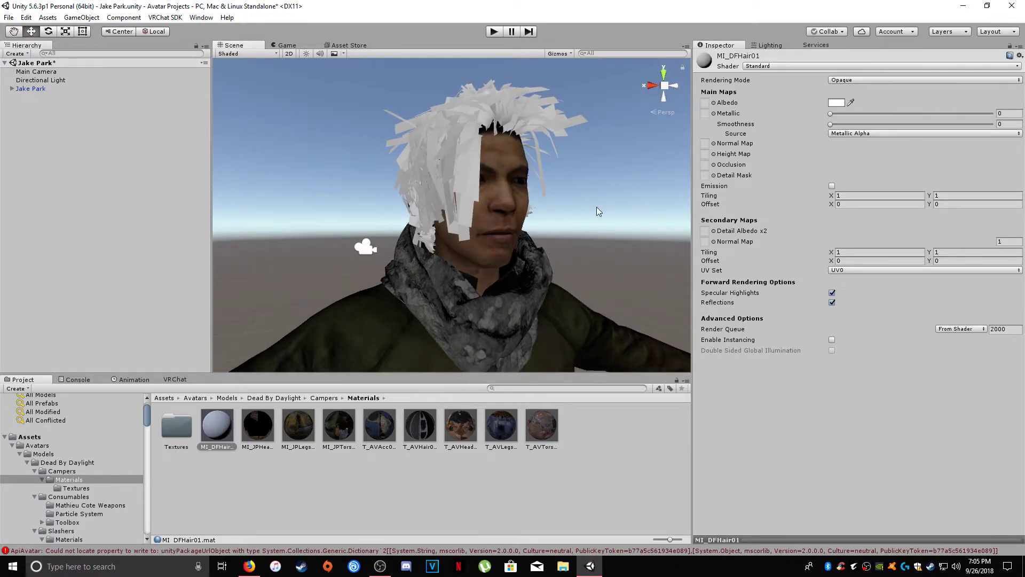
{"action": "left_click_drag", "start_coordinate": [508, 209], "coordinate": [487, 154]}
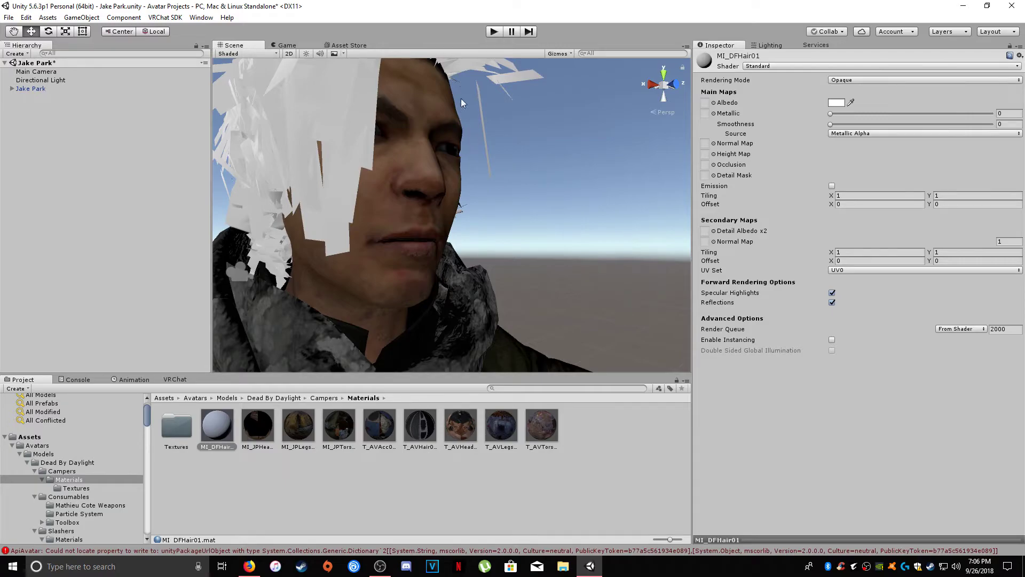
{"action": "left_click_drag", "start_coordinate": [530, 246], "coordinate": [407, 282]}
{"action": "scroll", "coordinate": [406, 266], "scroll_direction": "down", "scroll_amount": 5}
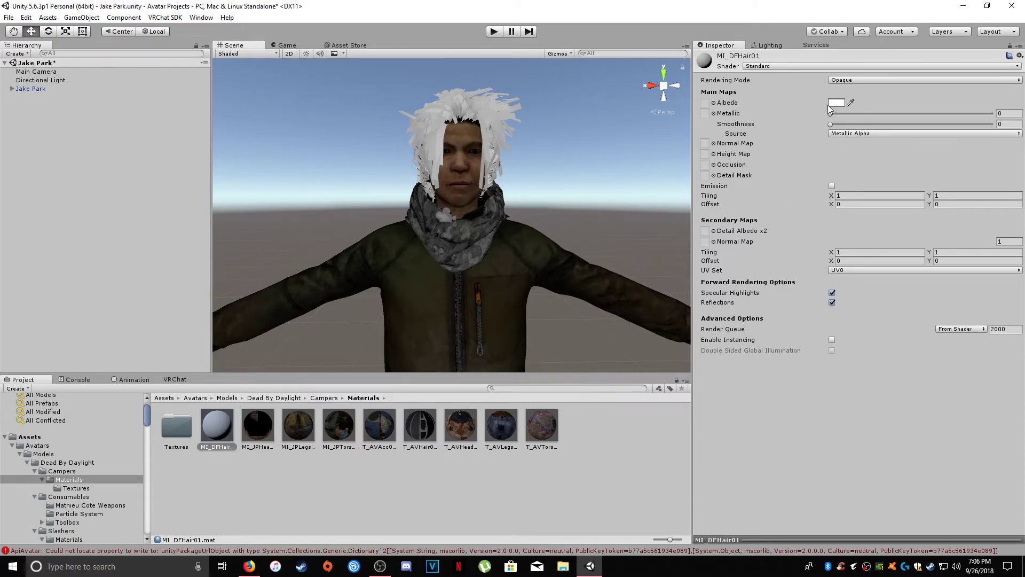
- Change the shader of the MI_DFHair01 material to Standard 2-Sided and check the hair's back faces
{"action": "left_click", "coordinate": [793, 66]}
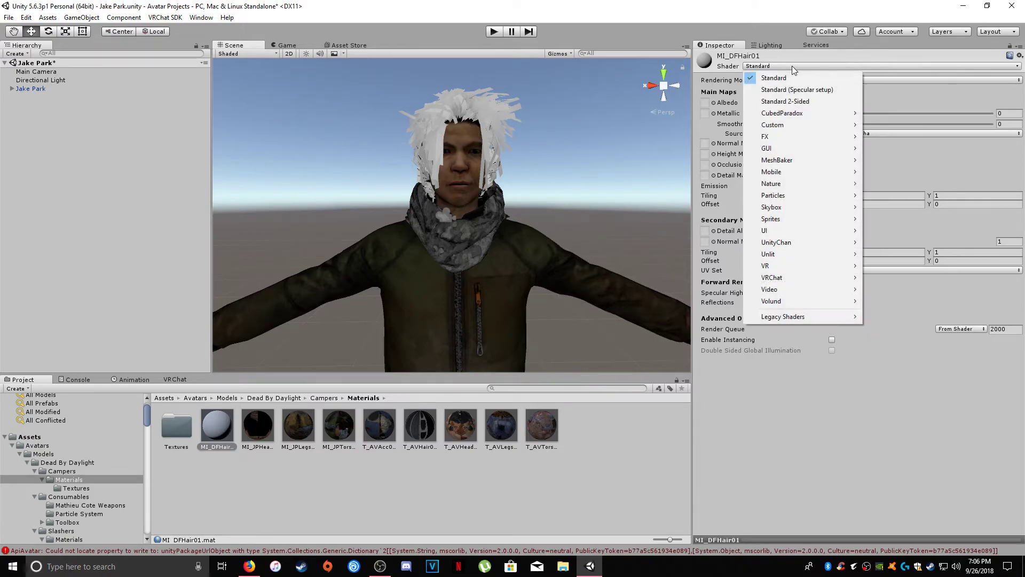
{"action": "left_click", "coordinate": [796, 102]}
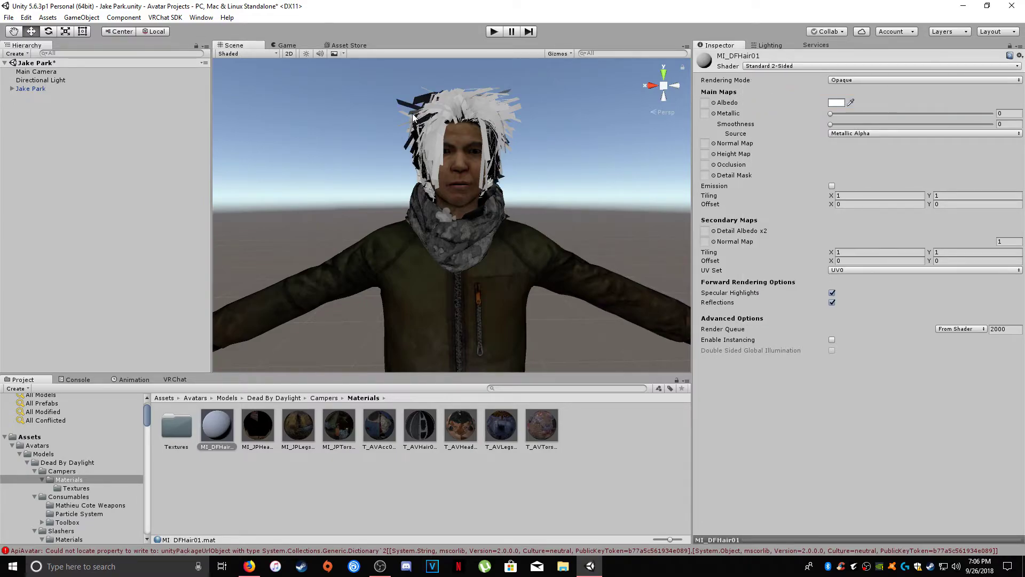
{"action": "left_click_drag", "start_coordinate": [511, 162], "coordinate": [447, 187]}
{"action": "scroll", "coordinate": [467, 178], "scroll_direction": "down", "scroll_amount": 5}
- Search the textures for T_DF and assign the T_DFHair01 texture to the material's Albedo map
{"action": "left_click", "coordinate": [706, 103]}
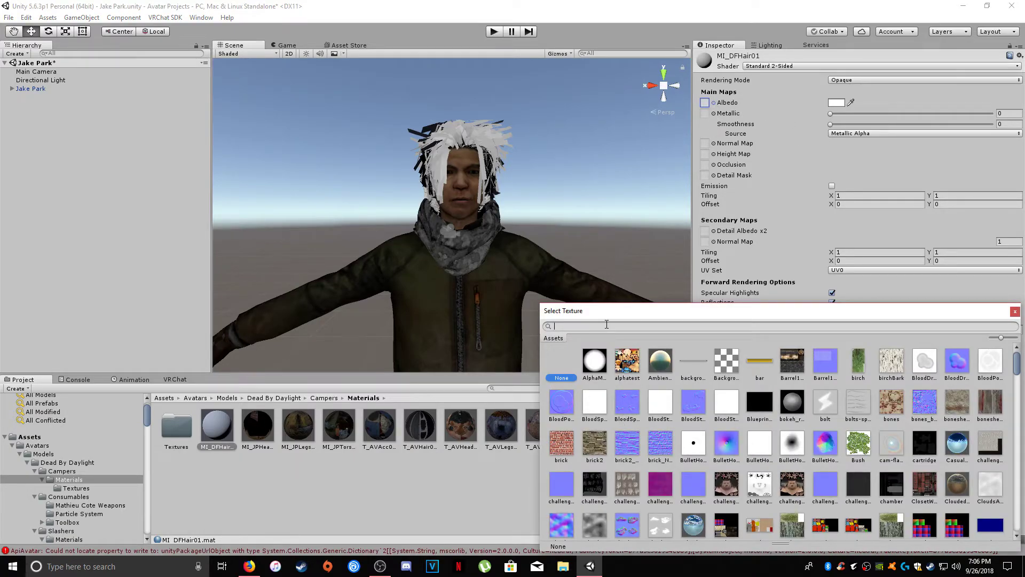
{"action": "type", "text": "dg"}
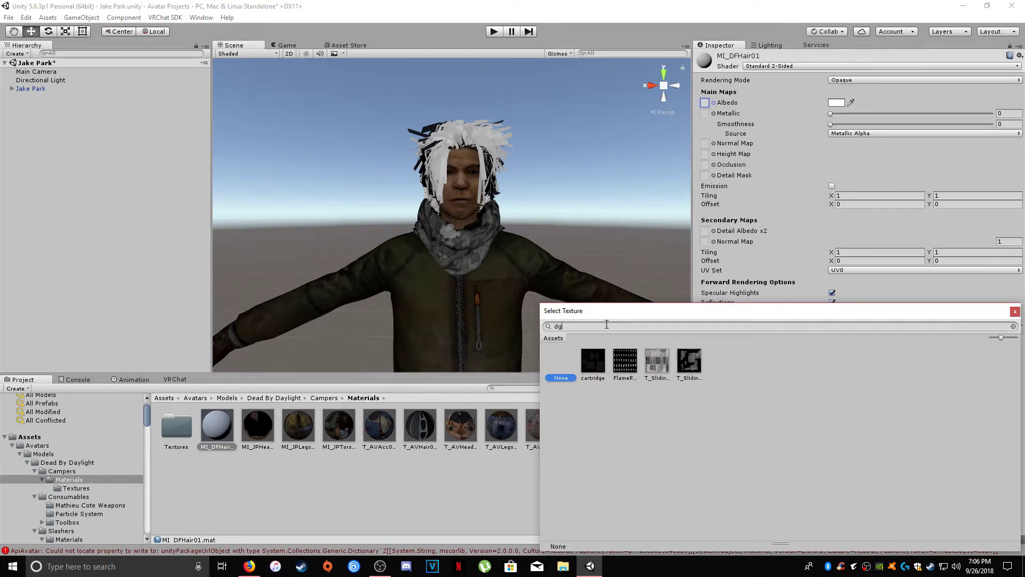
{"action": "key", "text": "BackSpace"}
{"action": "key", "text": "BackSpace"}
{"action": "type", "text": "T_DF"}
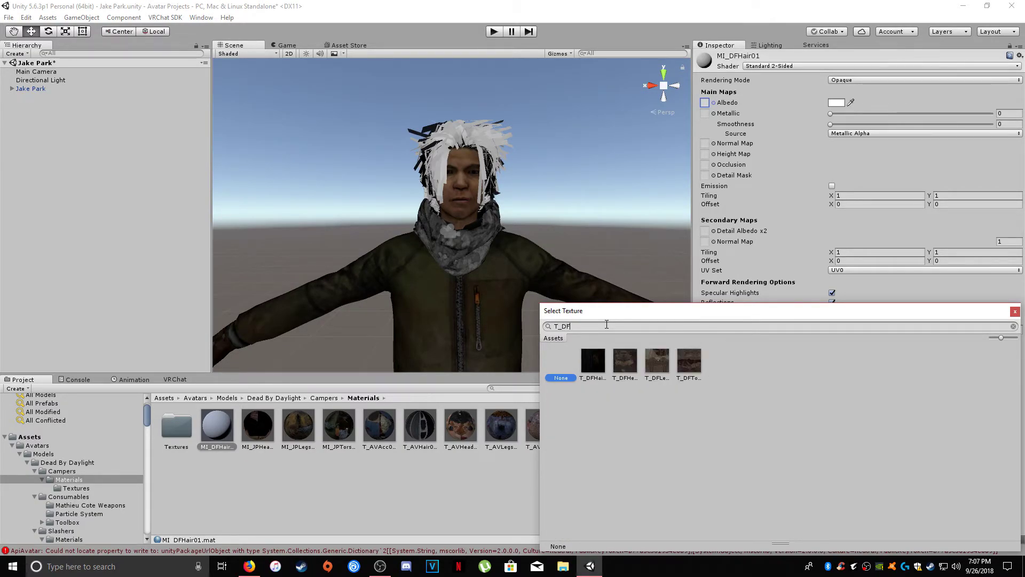
{"action": "double_click", "coordinate": [591, 365]}
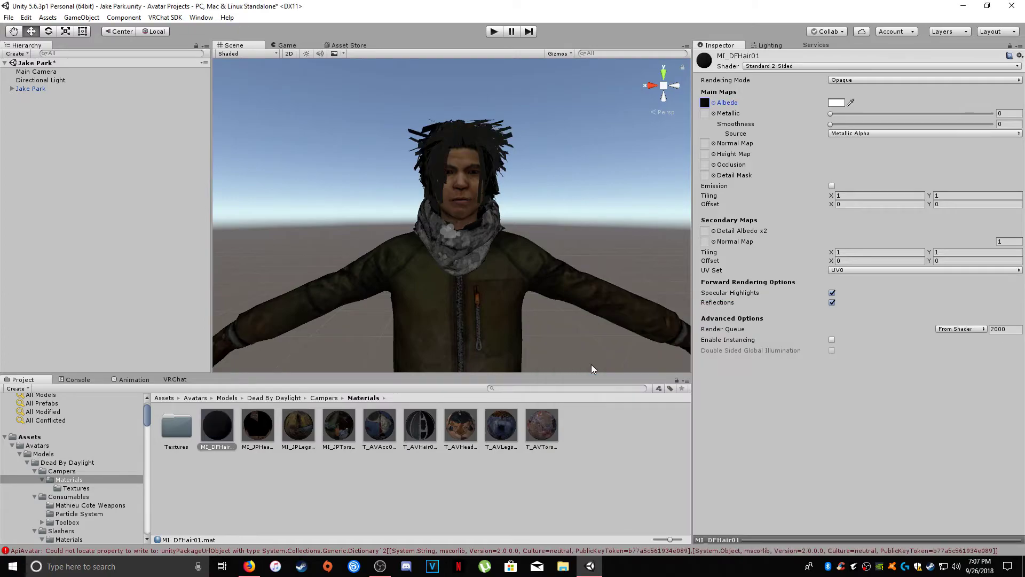
- Set the hair material's rendering mode to Cutout and its alpha cutoff to 0.017
{"action": "left_click_drag", "start_coordinate": [562, 210], "coordinate": [556, 224]}
{"action": "key", "text": "w"}
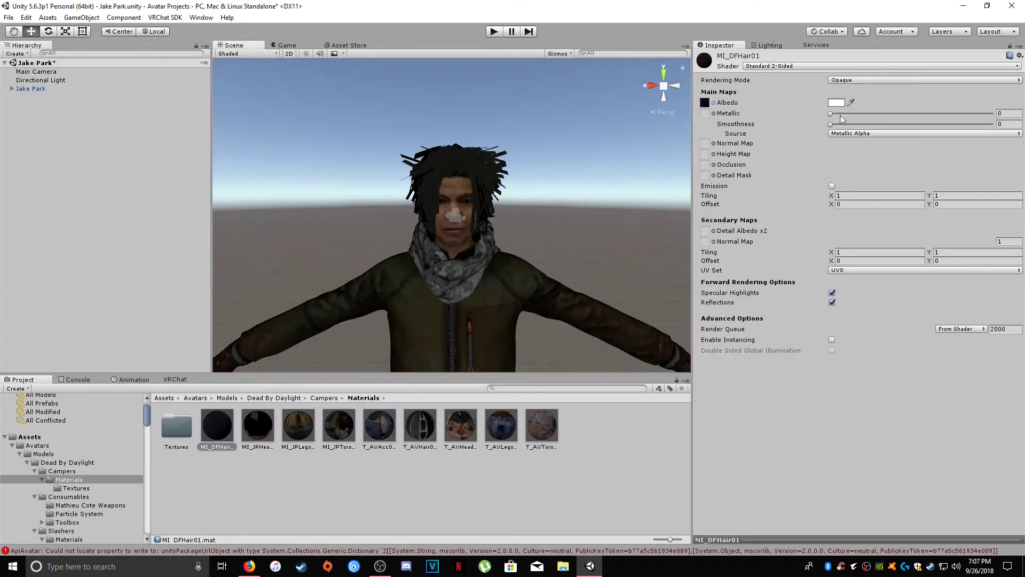
{"action": "left_click", "coordinate": [859, 132]}
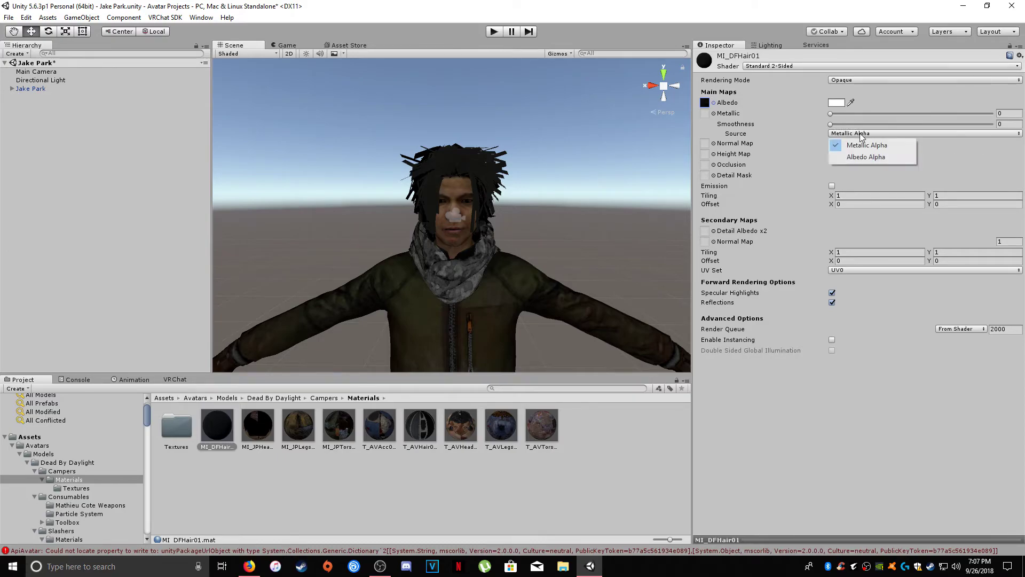
{"action": "left_click", "coordinate": [861, 78]}
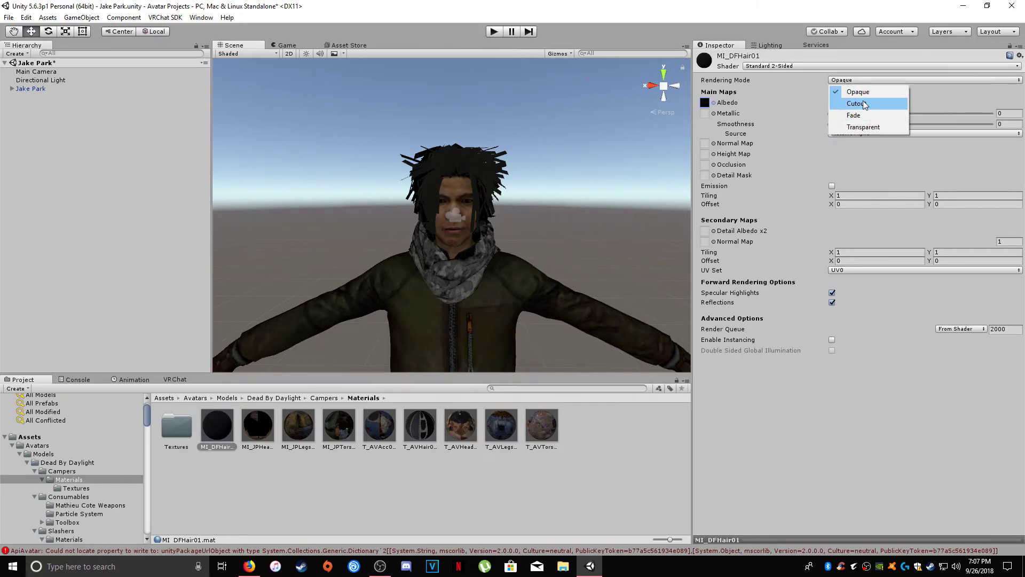
{"action": "left_click", "coordinate": [857, 103]}
{"action": "scroll", "coordinate": [516, 219], "scroll_direction": "up", "scroll_amount": 5}
{"action": "left_click_drag", "start_coordinate": [524, 219], "coordinate": [527, 210]}
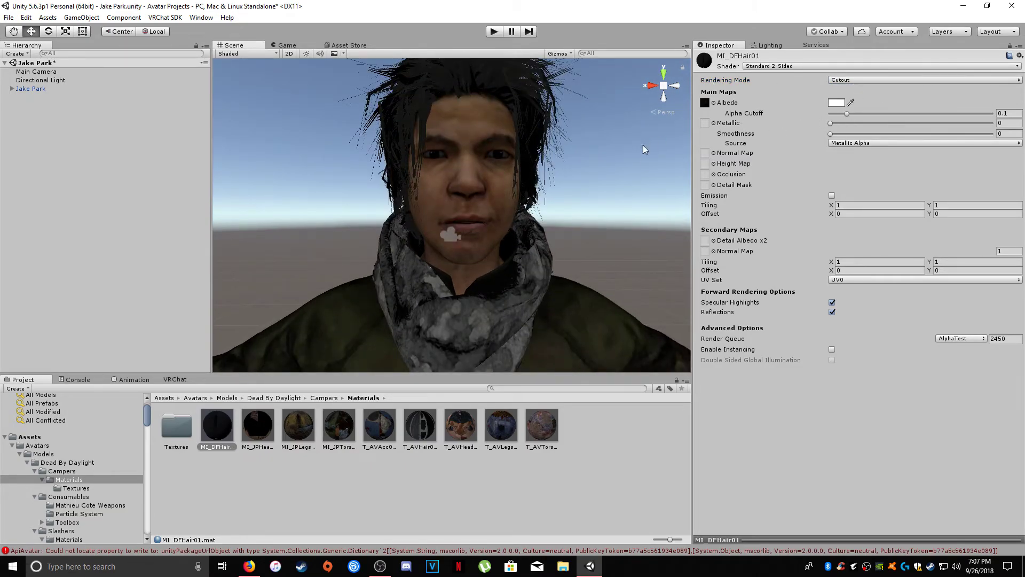
{"action": "mouse_move", "coordinate": [643, 145]}
{"action": "left_mouse_down"}
{"action": "mouse_move", "coordinate": [630, 157]}
{"action": "mouse_move", "coordinate": [640, 152]}
{"action": "left_mouse_up"}
{"action": "left_click_drag", "start_coordinate": [847, 113], "coordinate": [835, 113]}
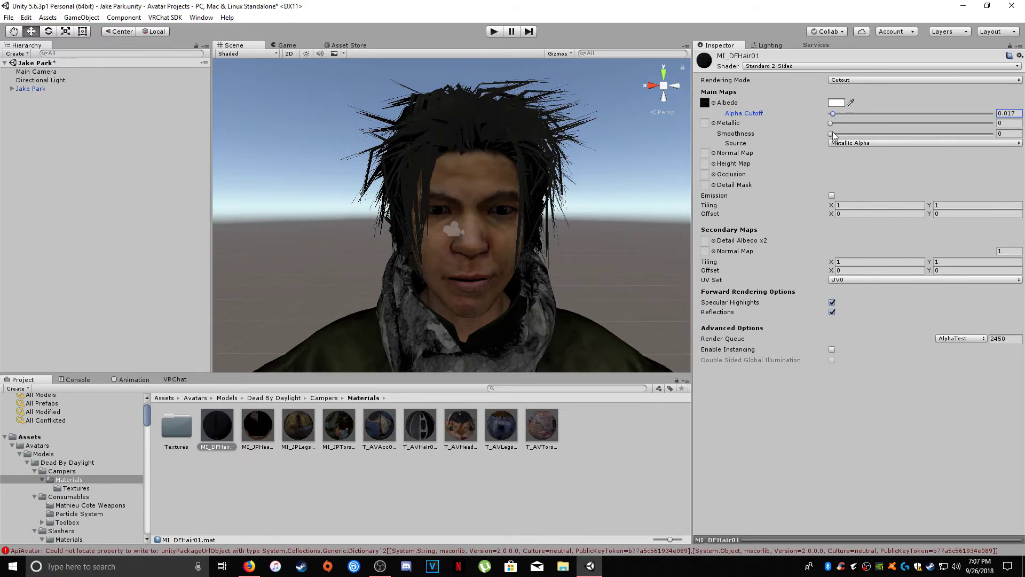
- Try Albedo Alpha as the hair material's smoothness source and return it to Metallic Alpha
{"action": "left_click", "coordinate": [836, 143]}
{"action": "left_click", "coordinate": [847, 167]}
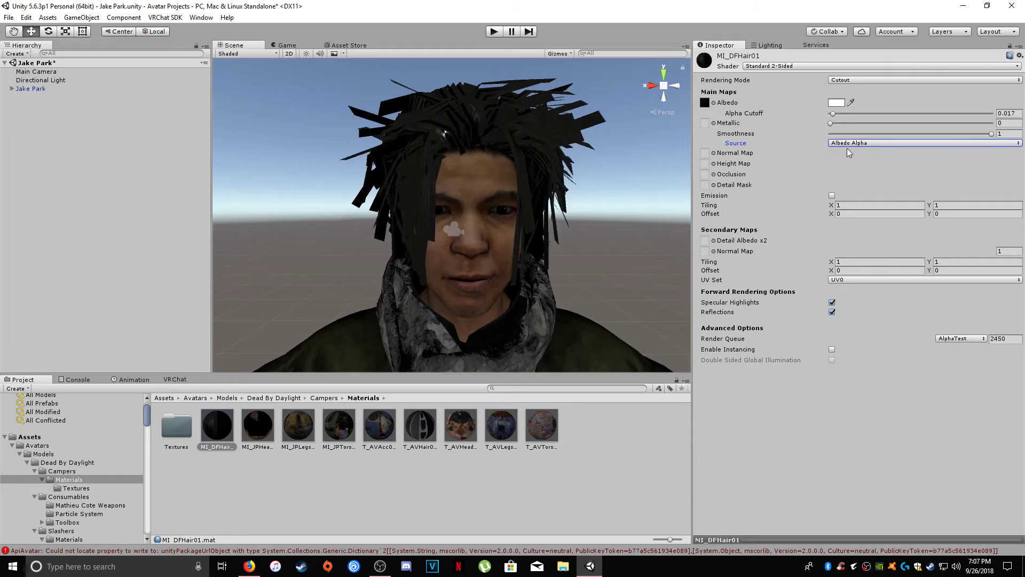
{"action": "left_click", "coordinate": [847, 144]}
{"action": "left_click", "coordinate": [839, 155]}
- Try a smoothness of 0.524 on the hair material and reset it to 0
{"action": "mouse_move", "coordinate": [832, 123]}
{"action": "left_mouse_down"}
{"action": "mouse_move", "coordinate": [797, 119]}
{"action": "mouse_move", "coordinate": [916, 131]}
{"action": "left_mouse_up"}
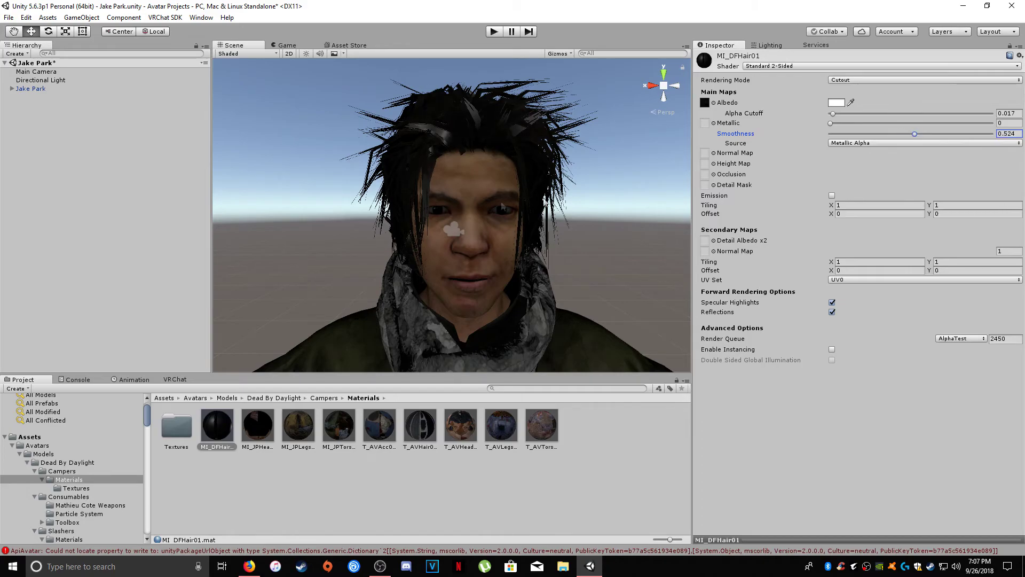
{"action": "mouse_move", "coordinate": [473, 197]}
{"action": "left_mouse_down"}
{"action": "mouse_move", "coordinate": [448, 194]}
{"action": "mouse_move", "coordinate": [457, 198]}
{"action": "left_mouse_up"}
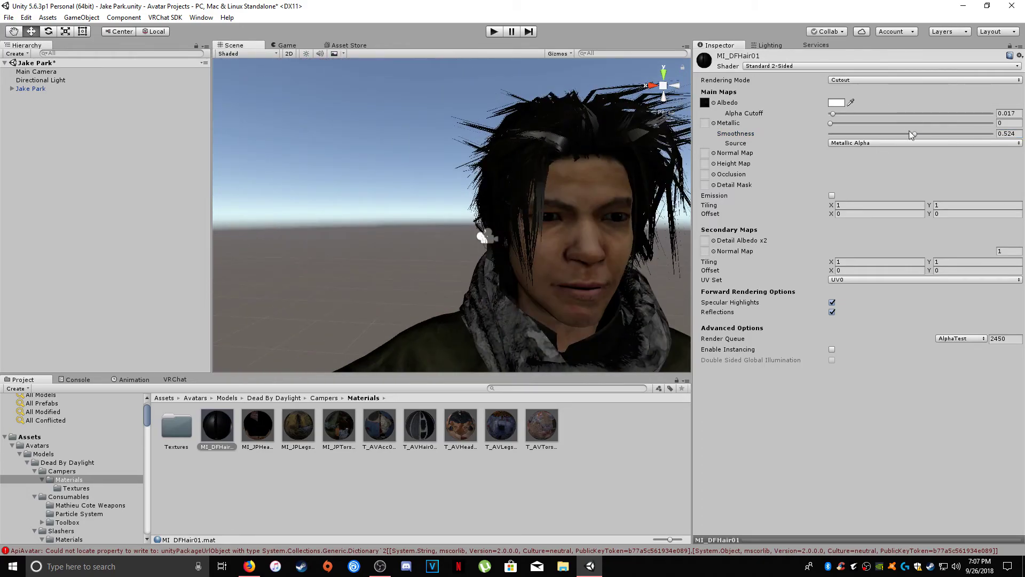
{"action": "left_click_drag", "start_coordinate": [916, 133], "coordinate": [819, 136]}
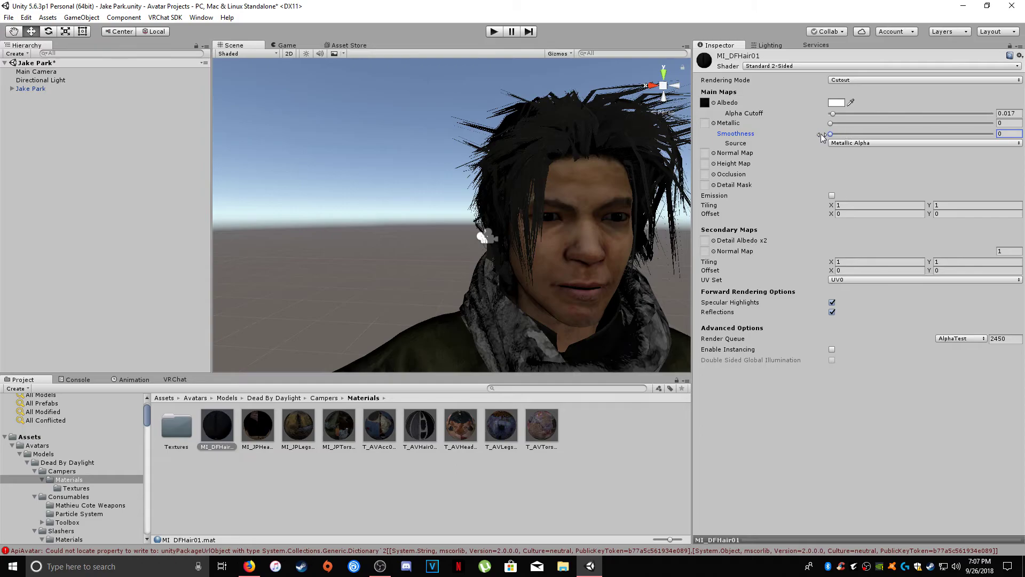
- Examine the textured cutout hair on the character from several angles and distances
{"action": "left_click_drag", "start_coordinate": [503, 218], "coordinate": [403, 308]}
{"action": "scroll", "coordinate": [404, 307], "scroll_direction": "down", "scroll_amount": 6}
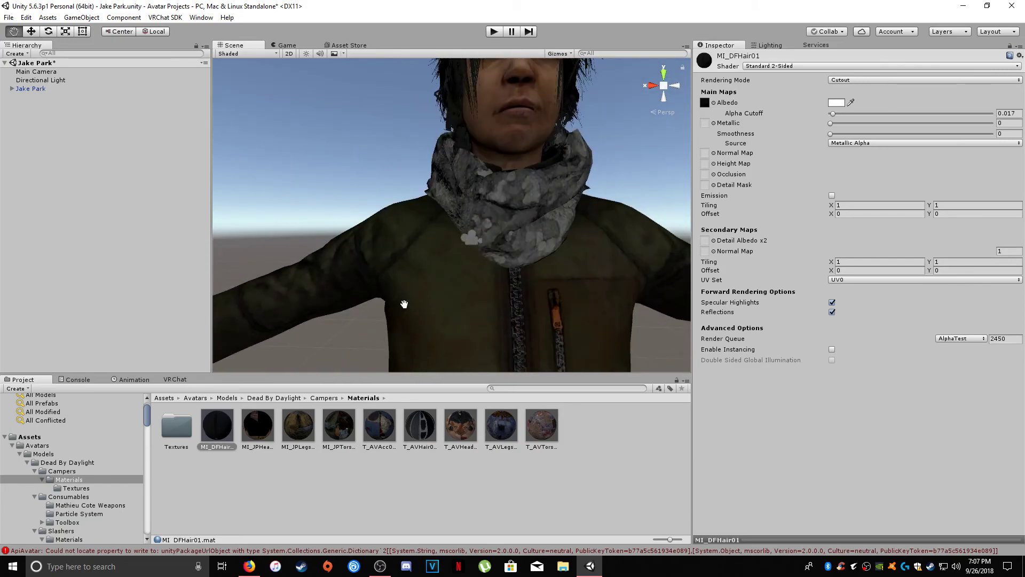
{"action": "left_click_drag", "start_coordinate": [431, 275], "coordinate": [493, 277]}
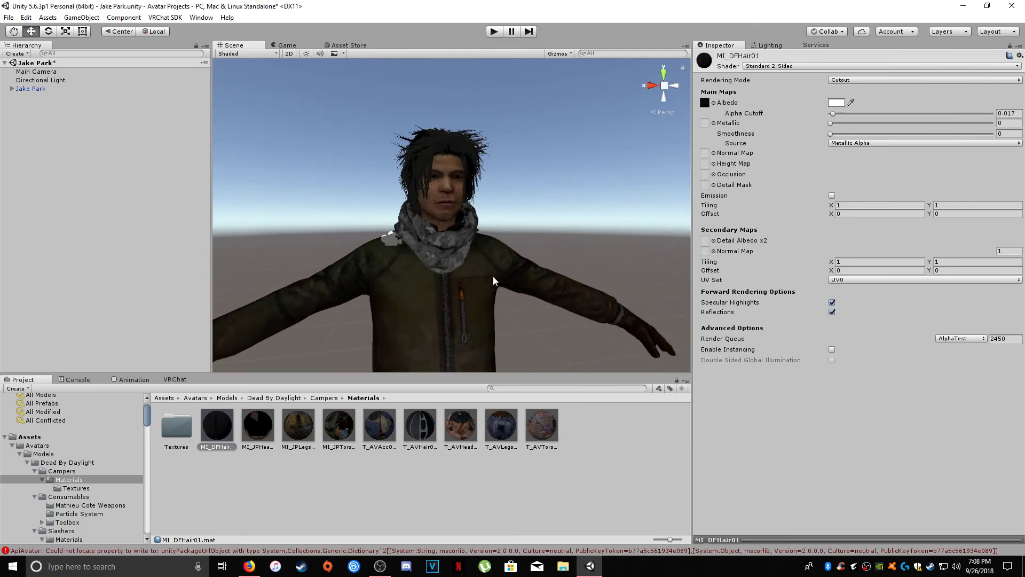